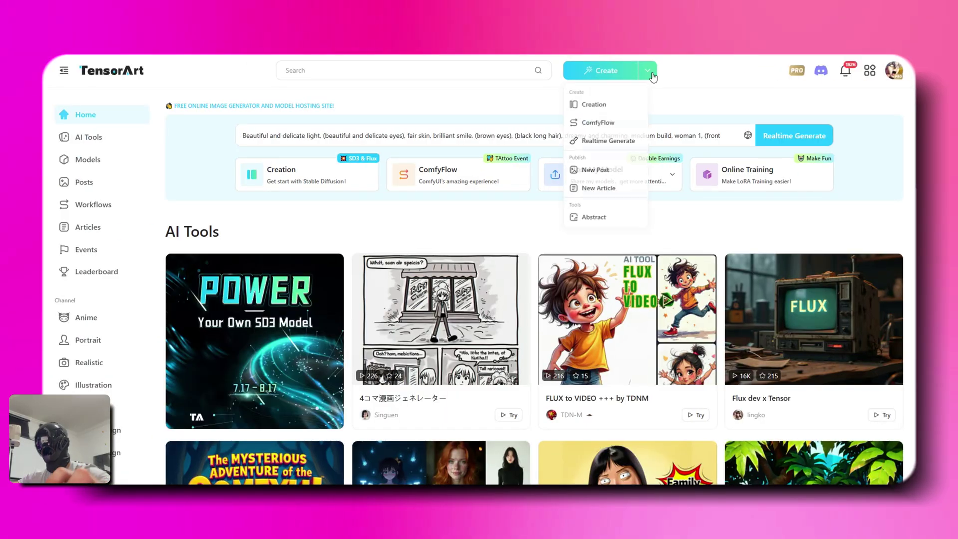
Create a new ComfyFlow workflow from the empty workflow template
{"action": "left_click", "coordinate": [598, 122]}
{"action": "left_click", "coordinate": [409, 151]}
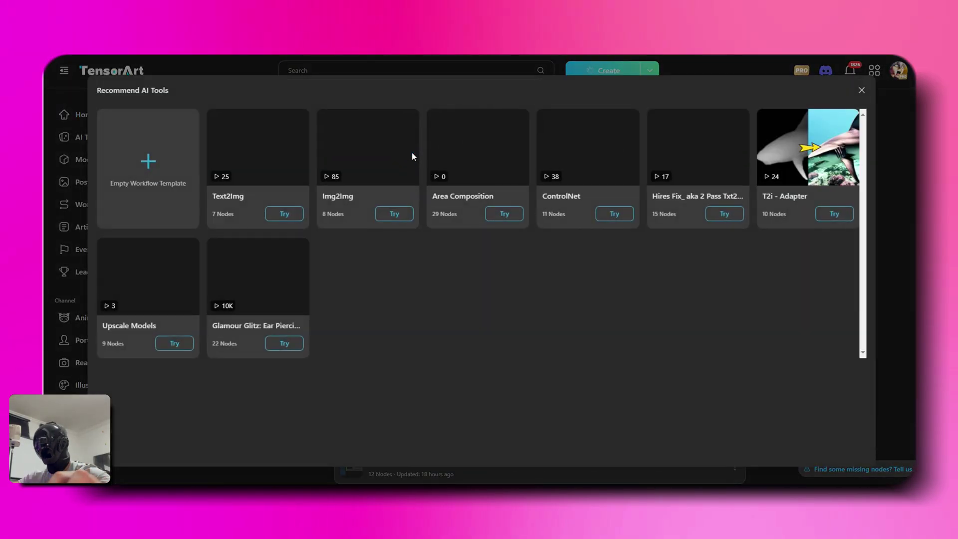
{"action": "left_click", "coordinate": [150, 165]}
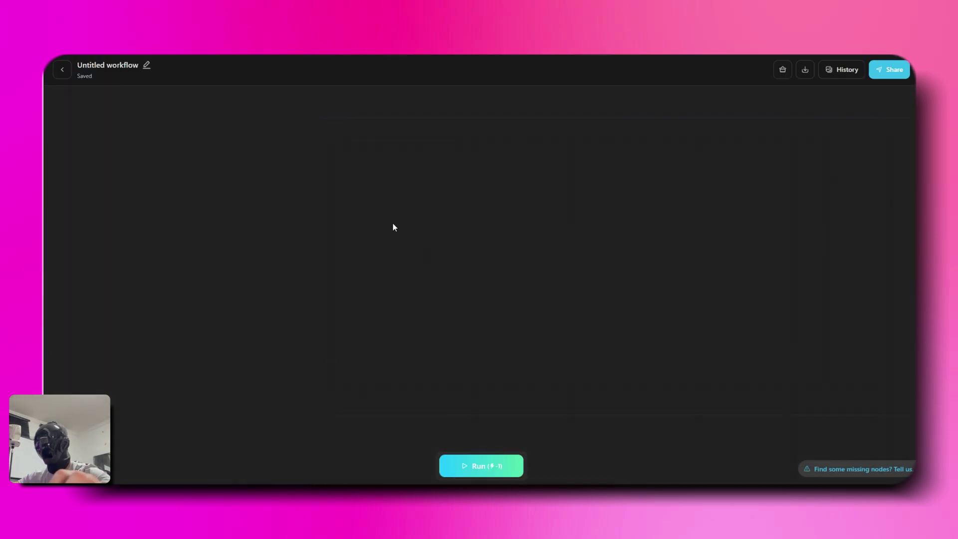
Add a CheckpointLoaderSimple node to the empty canvas, widen it and place it at the start of the workflow
{"action": "double_click", "coordinate": [381, 155]}
{"action": "type", "text": "check"}
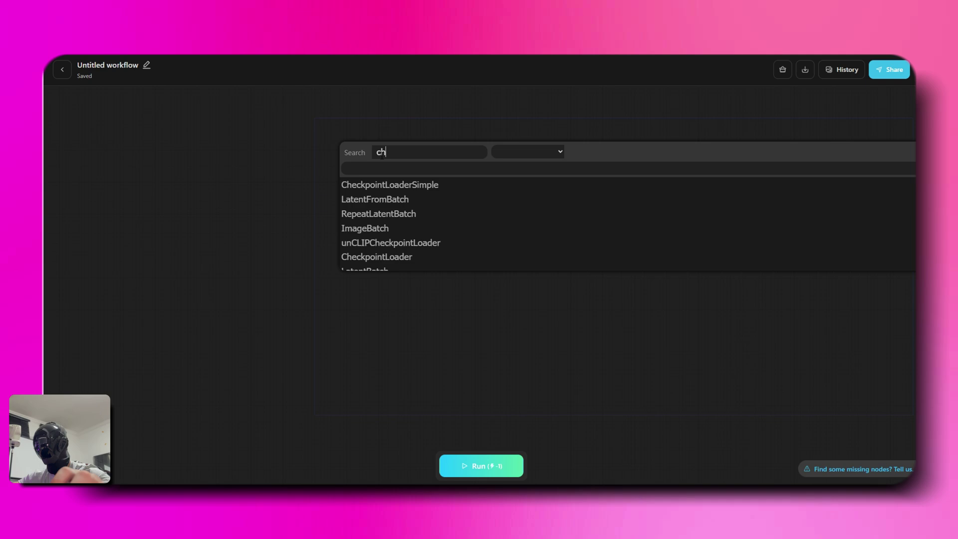
{"action": "left_click", "coordinate": [380, 185]}
{"action": "scroll", "coordinate": [467, 129], "scroll_direction": "up", "scroll_amount": 5}
{"action": "left_click_drag", "start_coordinate": [390, 157], "coordinate": [349, 167]}
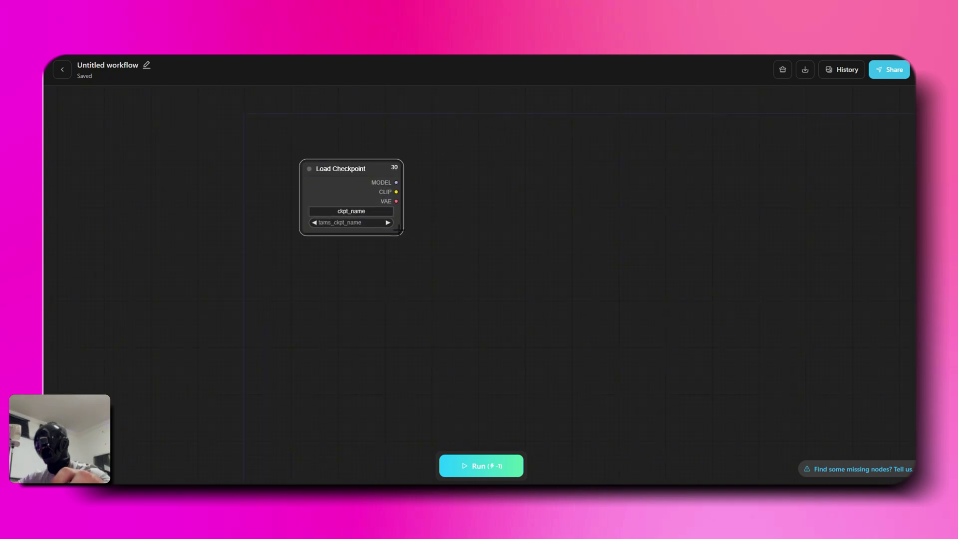
{"action": "left_click_drag", "start_coordinate": [403, 234], "coordinate": [443, 234]}
{"action": "left_click_drag", "start_coordinate": [369, 171], "coordinate": [310, 193]}
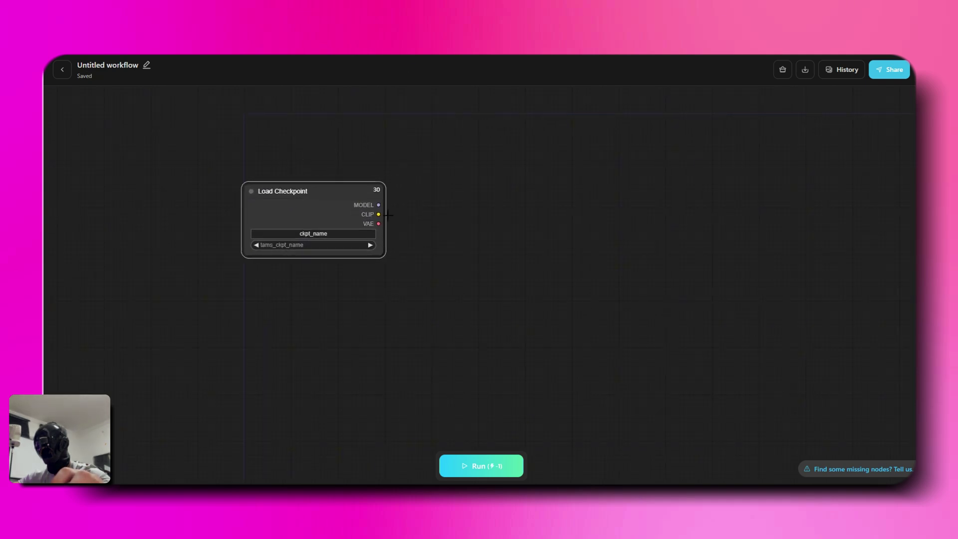
Add a KSampler node linked to the checkpoint's MODEL output and place it well to the right of Load Checkpoint
{"action": "left_click_drag", "start_coordinate": [378, 204], "coordinate": [462, 183]}
{"action": "left_click", "coordinate": [479, 248]}
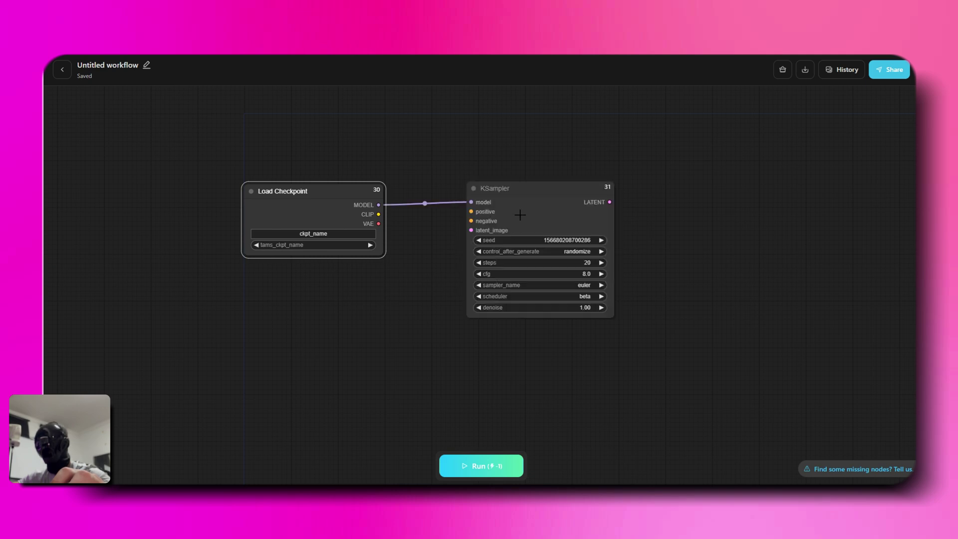
{"action": "left_click_drag", "start_coordinate": [515, 211], "coordinate": [669, 198]}
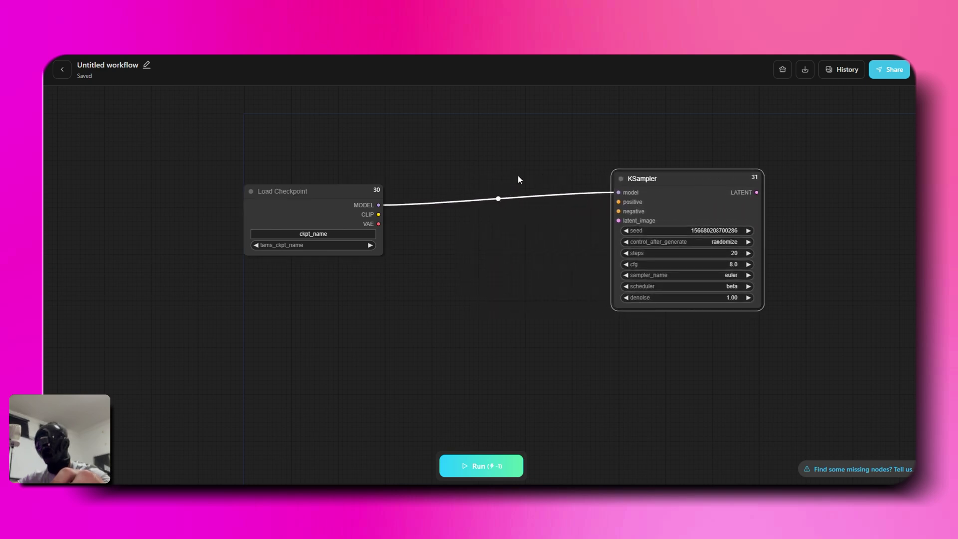
Add two CLIPTextEncode nodes fed by the checkpoint's CLIP output, one above and one below the model link
{"action": "left_click_drag", "start_coordinate": [517, 175], "coordinate": [504, 268]}
{"action": "left_click_drag", "start_coordinate": [367, 308], "coordinate": [431, 153]}
{"action": "left_click", "coordinate": [401, 315]}
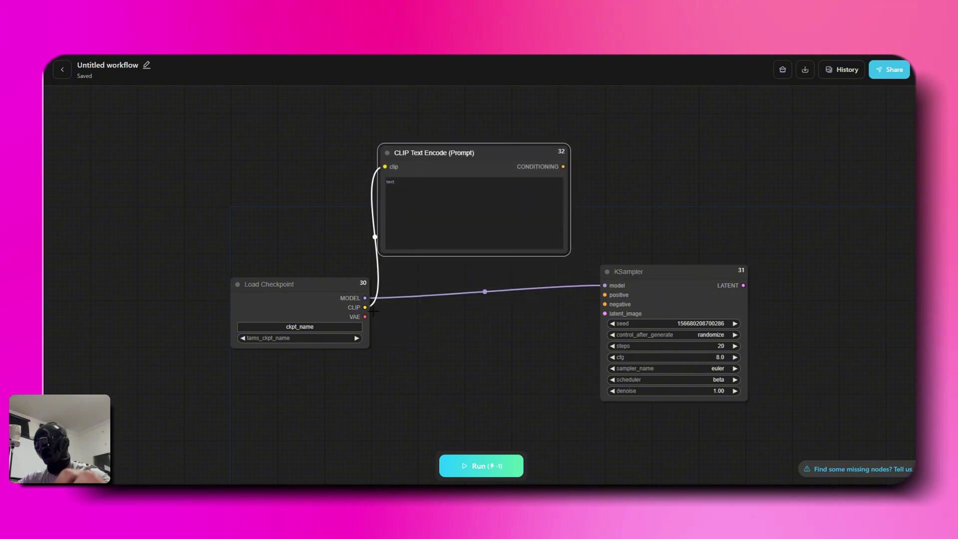
{"action": "left_click_drag", "start_coordinate": [368, 390], "coordinate": [367, 390]}
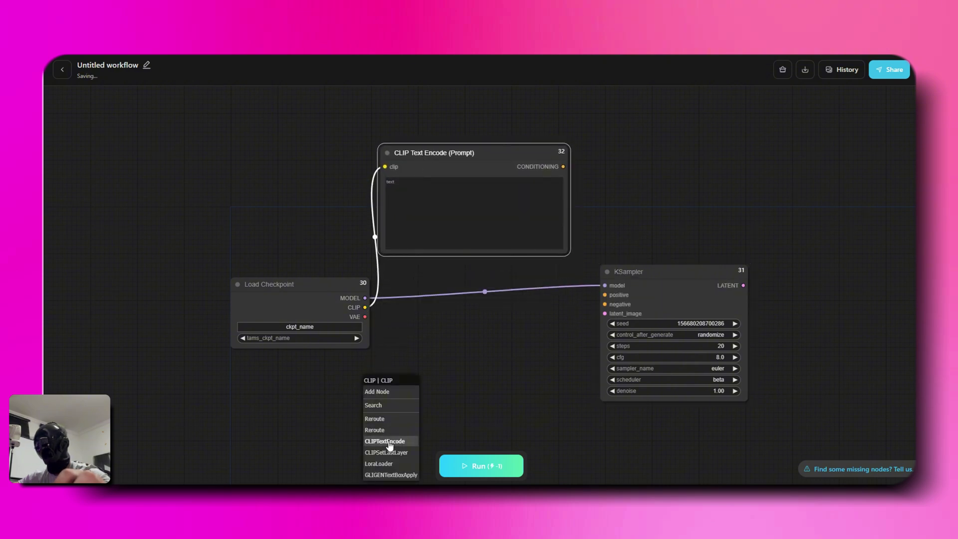
{"action": "left_click", "coordinate": [390, 441]}
{"action": "left_click_drag", "start_coordinate": [435, 393], "coordinate": [434, 367]}
Add a FluxGuidance node beside the upper CLIP Text Encode and link that encoder's conditioning output to it
{"action": "left_click_drag", "start_coordinate": [652, 240], "coordinate": [586, 334]}
{"action": "left_click", "coordinate": [559, 216]}
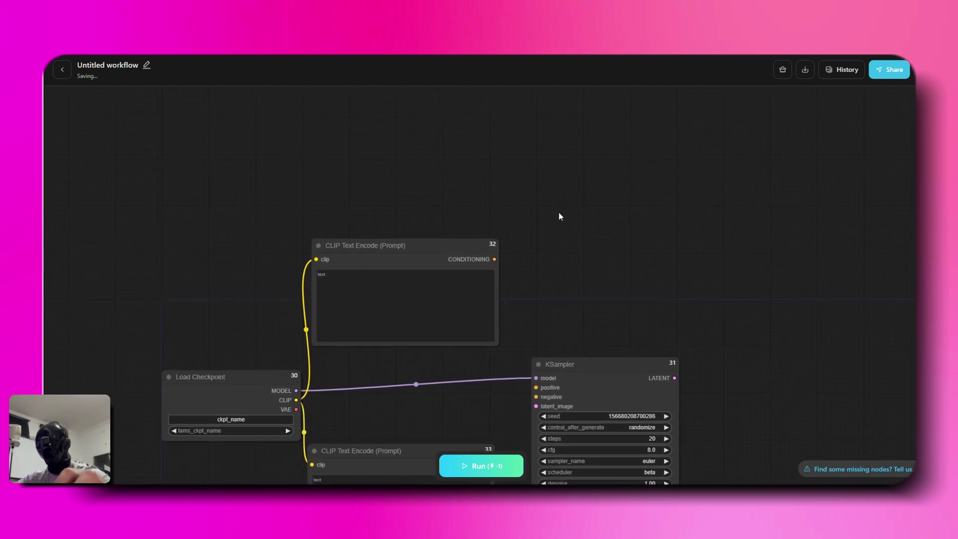
{"action": "double_click", "coordinate": [559, 216]}
{"action": "type", "text": "Flux"}
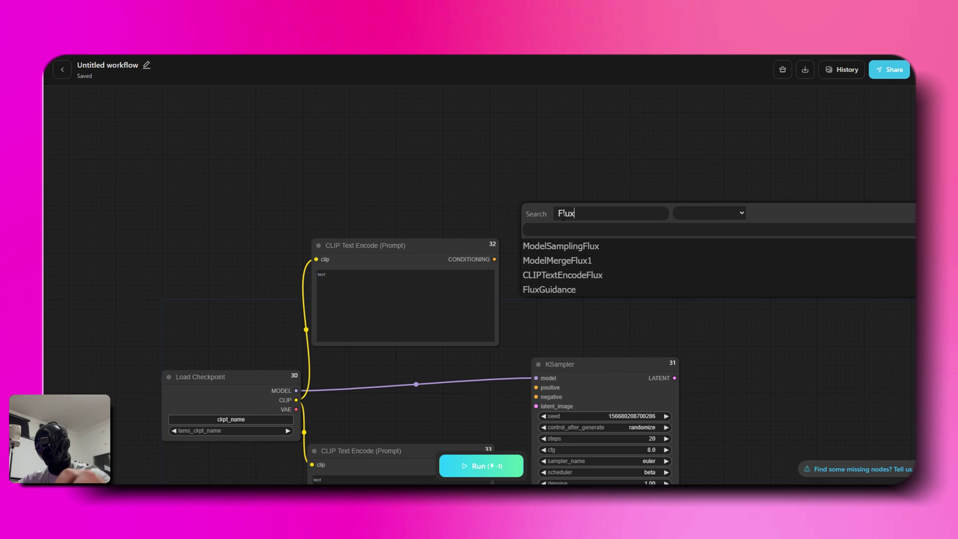
{"action": "left_click", "coordinate": [611, 292]}
{"action": "left_click_drag", "start_coordinate": [615, 221], "coordinate": [588, 260]}
{"action": "left_click_drag", "start_coordinate": [495, 259], "coordinate": [536, 258]}
Link FluxGuidance to KSampler's positive input and the lower CLIP Text Encode to its negative input
{"action": "left_click_drag", "start_coordinate": [591, 320], "coordinate": [562, 267]}
{"action": "left_click_drag", "start_coordinate": [646, 204], "coordinate": [514, 284]}
{"action": "scroll", "coordinate": [523, 291], "scroll_direction": "down", "scroll_amount": 3}
{"action": "scroll", "coordinate": [523, 291], "scroll_direction": "left", "scroll_amount": 1}
{"action": "left_click_drag", "start_coordinate": [465, 312], "coordinate": [604, 318]}
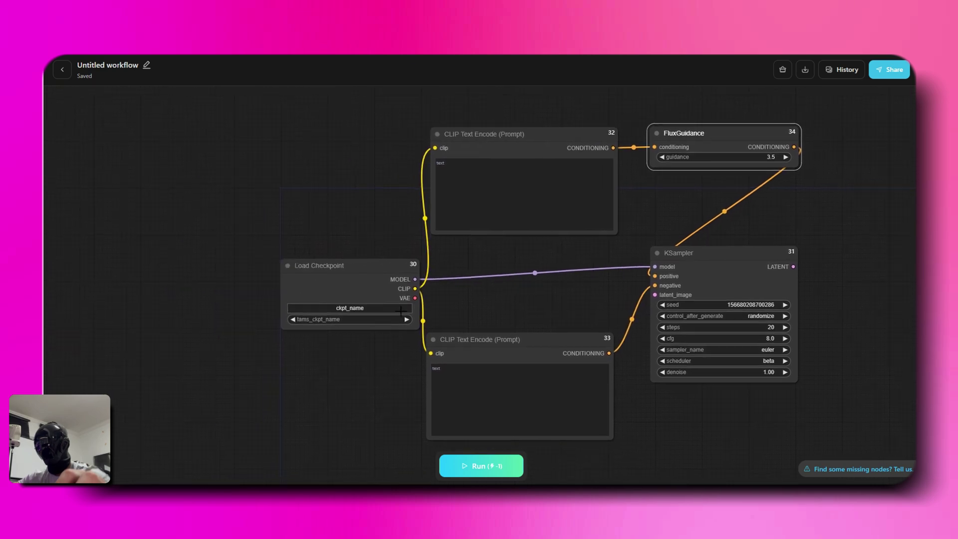
Add an SVD_Styler_Zho node and place it left of the upper CLIP Text Encode, above Load Checkpoint
{"action": "left_click_drag", "start_coordinate": [351, 413], "coordinate": [446, 453]}
{"action": "double_click", "coordinate": [331, 218]}
{"action": "type", "text": "SVD"}
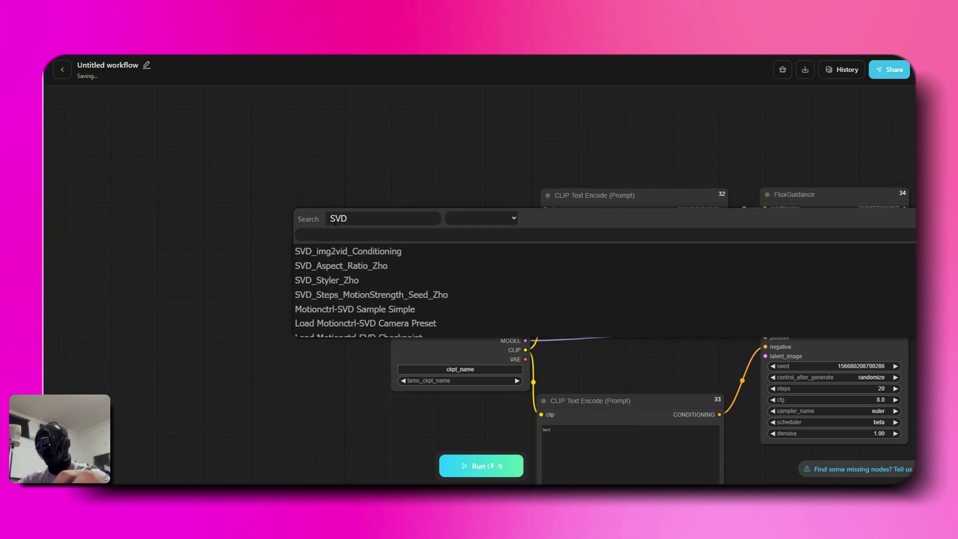
{"action": "left_click", "coordinate": [336, 280]}
{"action": "left_click_drag", "start_coordinate": [448, 223], "coordinate": [390, 207]}
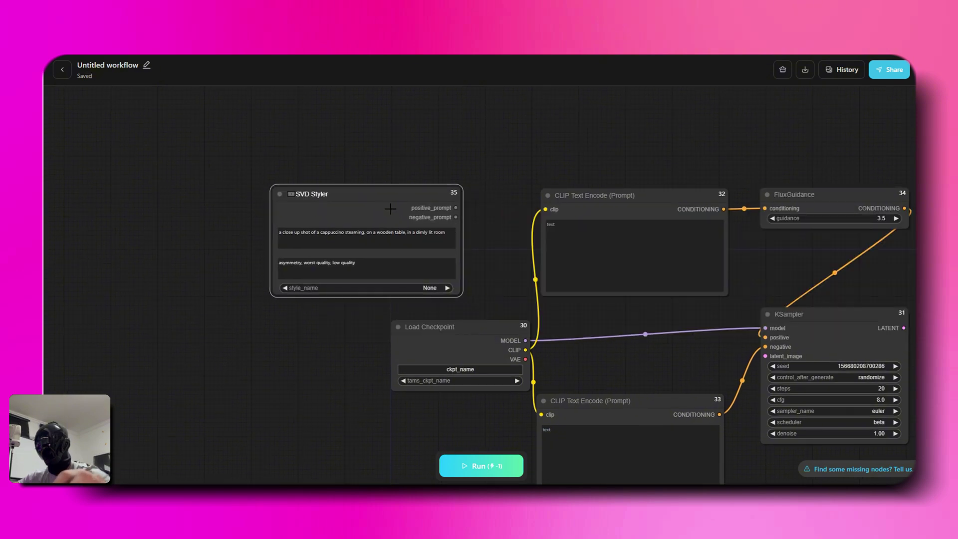
Convert the upper CLIP Text Encode's text widget to an input, link it to the SVD Styler's positive_prompt and collapse the encoder
{"action": "right_click", "coordinate": [583, 214]}
{"action": "left_click", "coordinate": [644, 358]}
{"action": "left_click", "coordinate": [684, 360]}
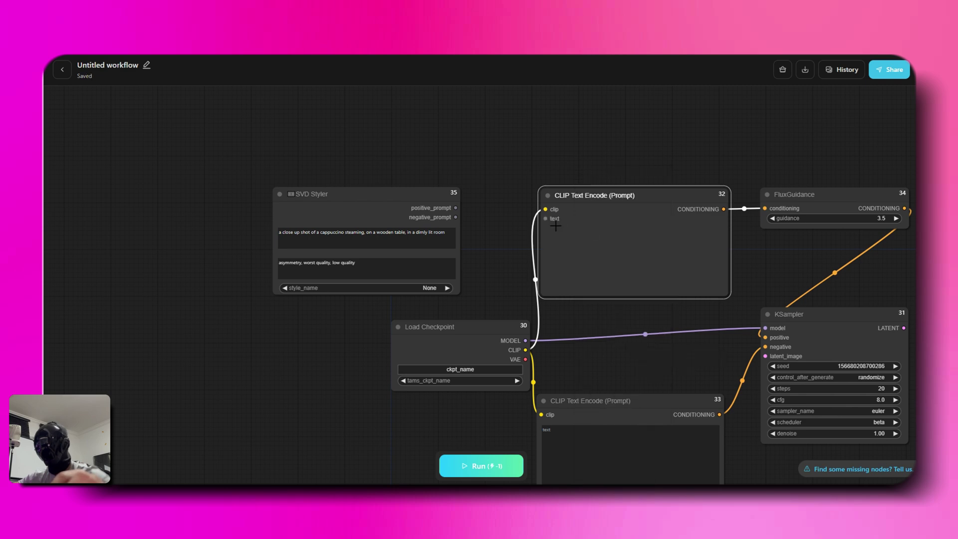
{"action": "left_click_drag", "start_coordinate": [545, 219], "coordinate": [455, 208]}
{"action": "left_click", "coordinate": [548, 195]}
Convert the lower CLIP Text Encode's text widget to an input, link it to the SVD Styler's negative_prompt and collapse the encoder
{"action": "left_click_drag", "start_coordinate": [604, 402], "coordinate": [603, 275]}
{"action": "right_click", "coordinate": [603, 290]}
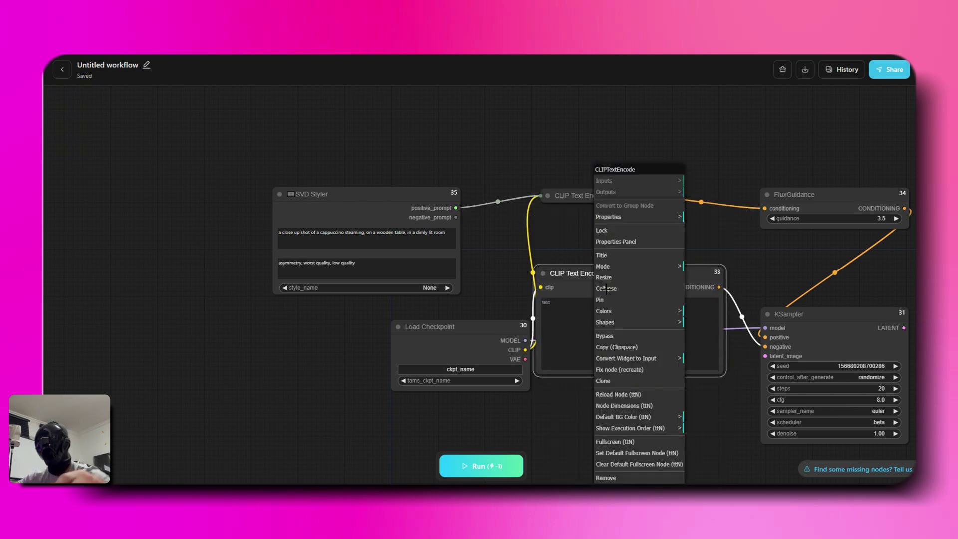
{"action": "left_click", "coordinate": [655, 360]}
{"action": "left_click", "coordinate": [701, 360]}
{"action": "left_click_drag", "start_coordinate": [541, 296], "coordinate": [455, 217]}
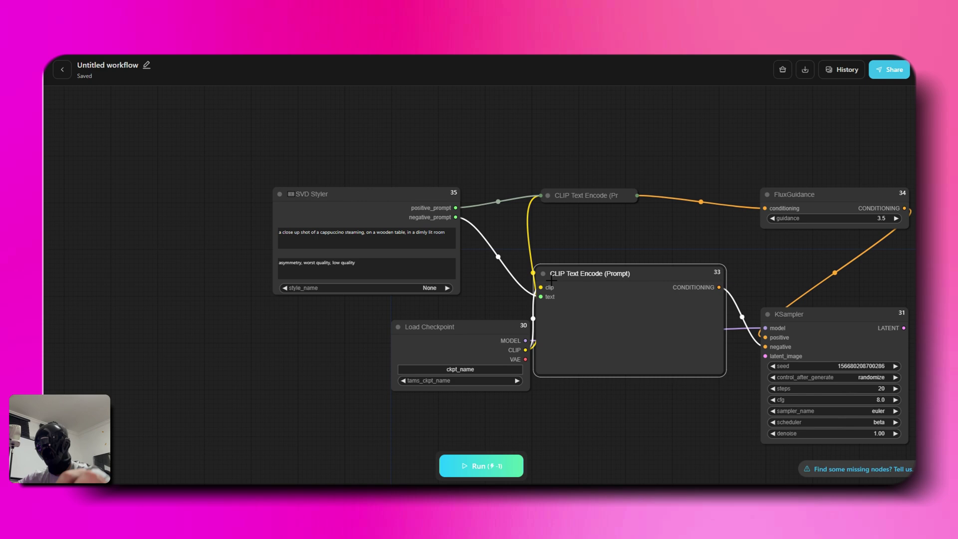
{"action": "left_click", "coordinate": [543, 274]}
Stack the two collapsed CLIP Text Encode nodes between Load Checkpoint and KSampler
{"action": "left_click_drag", "start_coordinate": [598, 275], "coordinate": [662, 399]}
{"action": "left_click_drag", "start_coordinate": [594, 196], "coordinate": [649, 361]}
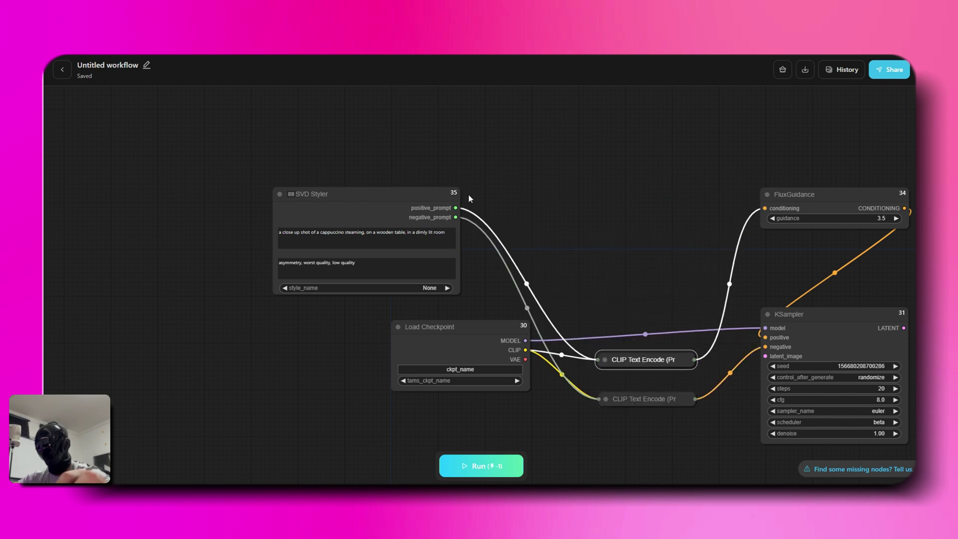
Add a VAEDecodeTiled node linked to KSampler's LATENT output
{"action": "left_click_drag", "start_coordinate": [609, 279], "coordinate": [665, 271]}
{"action": "left_click", "coordinate": [681, 283]}
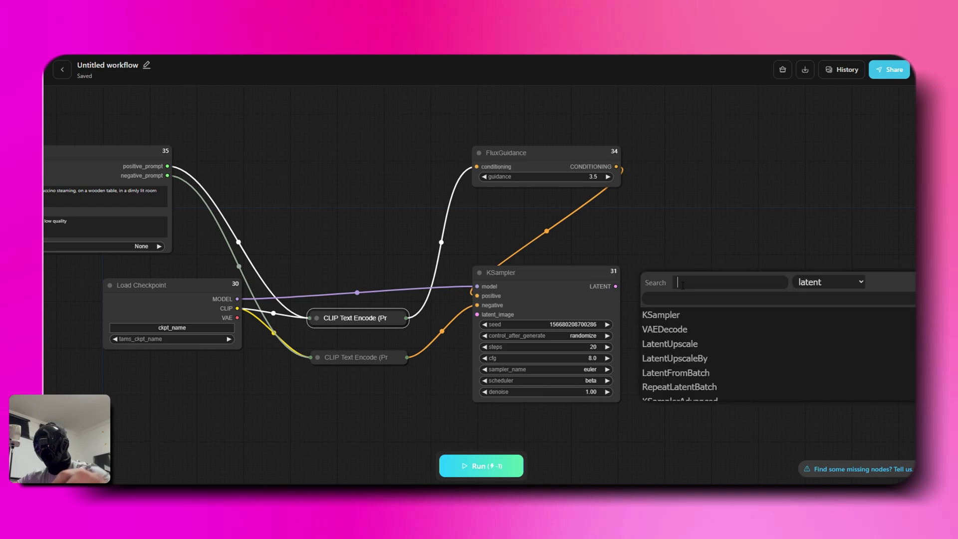
{"action": "type", "text": "Vae"}
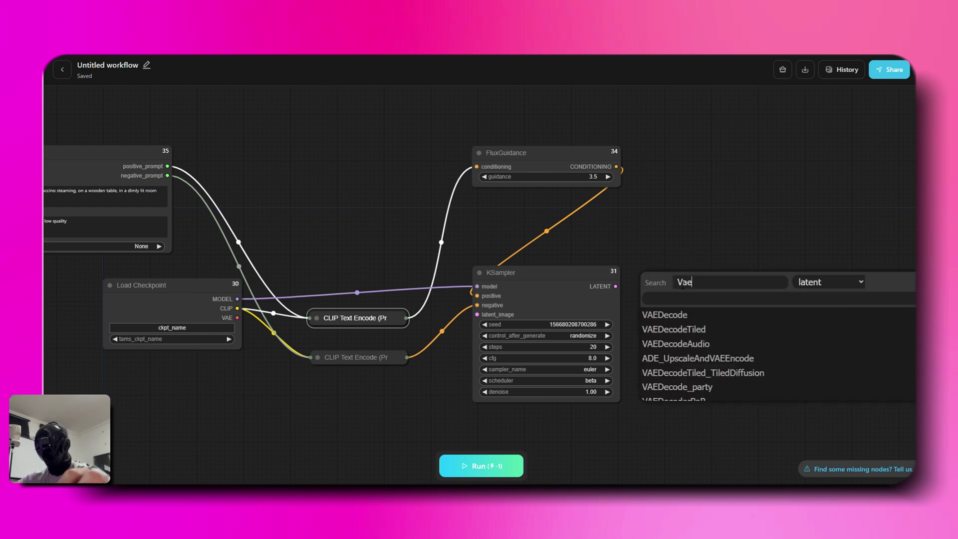
{"action": "left_click", "coordinate": [743, 325]}
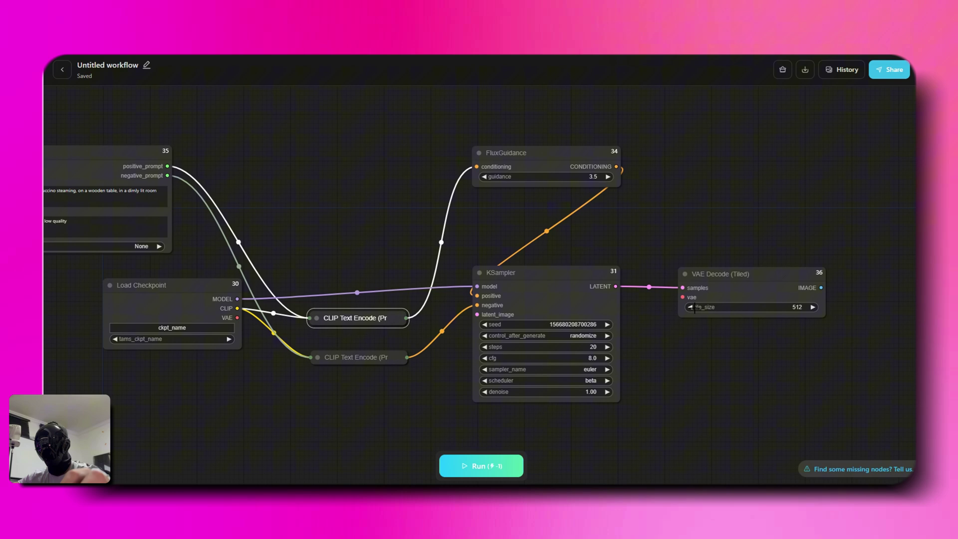
Add a VAELoader node feeding the tiled decoder's vae input and choose ae.sft as its VAE
{"action": "left_click_drag", "start_coordinate": [682, 297], "coordinate": [676, 223]}
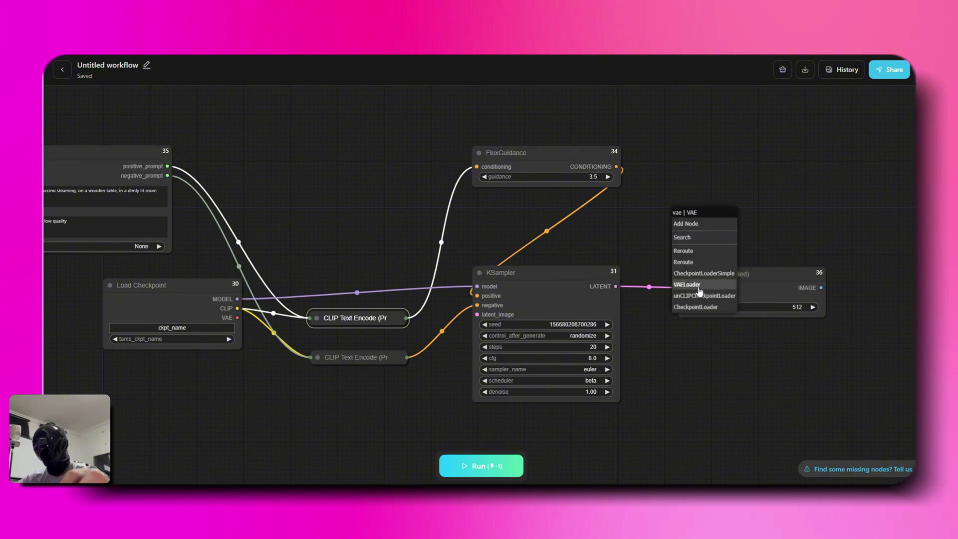
{"action": "left_click", "coordinate": [701, 289]}
{"action": "left_click", "coordinate": [765, 239]}
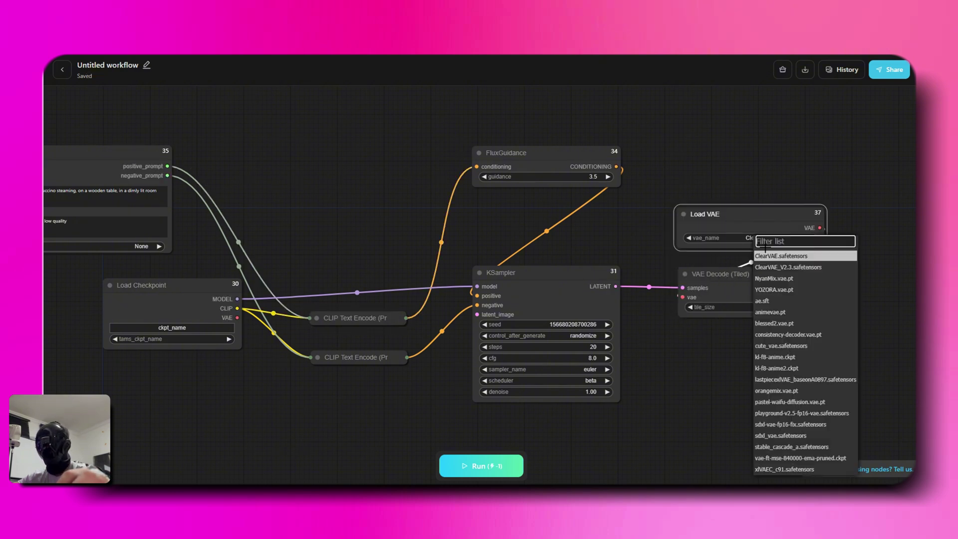
{"action": "left_click", "coordinate": [778, 301]}
Move the VAE Decode (Tiled) and Load VAE nodes closer to KSampler
{"action": "left_click_drag", "start_coordinate": [748, 362], "coordinate": [514, 382]}
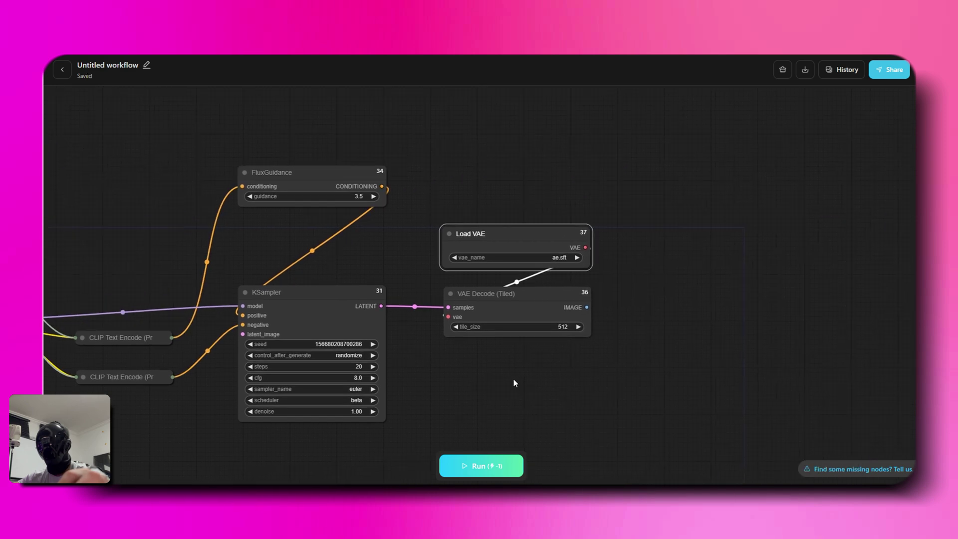
{"action": "left_click_drag", "start_coordinate": [536, 312], "coordinate": [503, 329]}
{"action": "left_click_drag", "start_coordinate": [512, 249], "coordinate": [477, 264]}
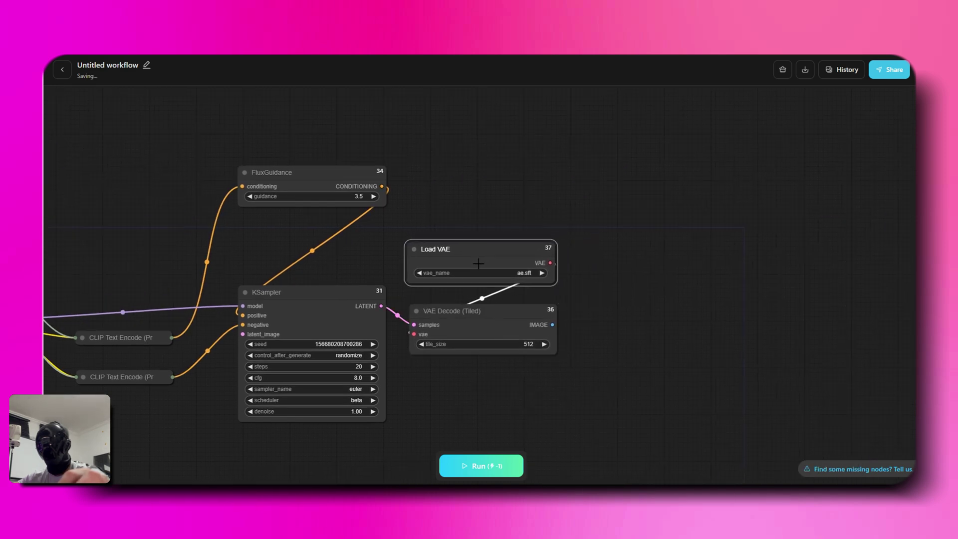
Search the nodes for "upscale" and add an UpscaleModelLoader node beside Load VAE
{"action": "left_click_drag", "start_coordinate": [611, 319], "coordinate": [555, 250]}
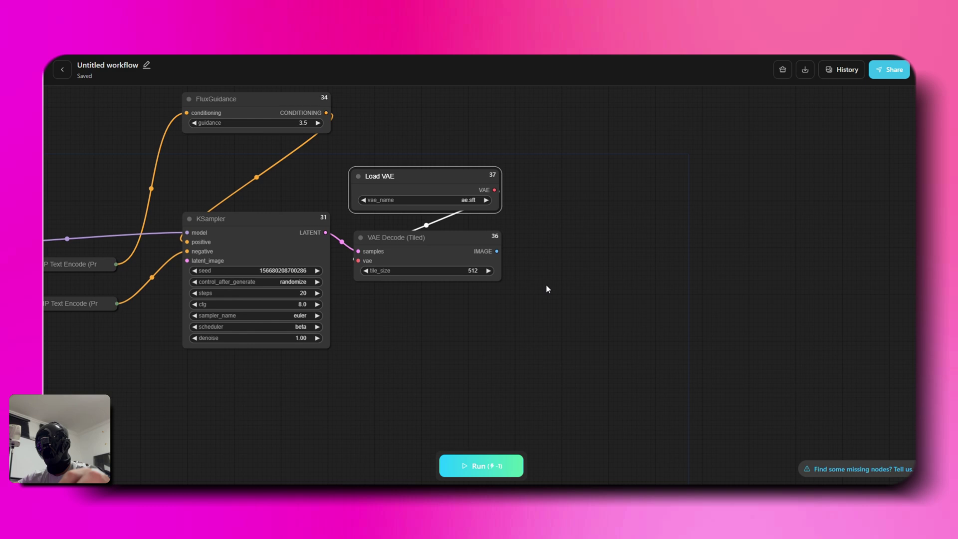
{"action": "double_click", "coordinate": [545, 246]}
{"action": "type", "text": "upsca"}
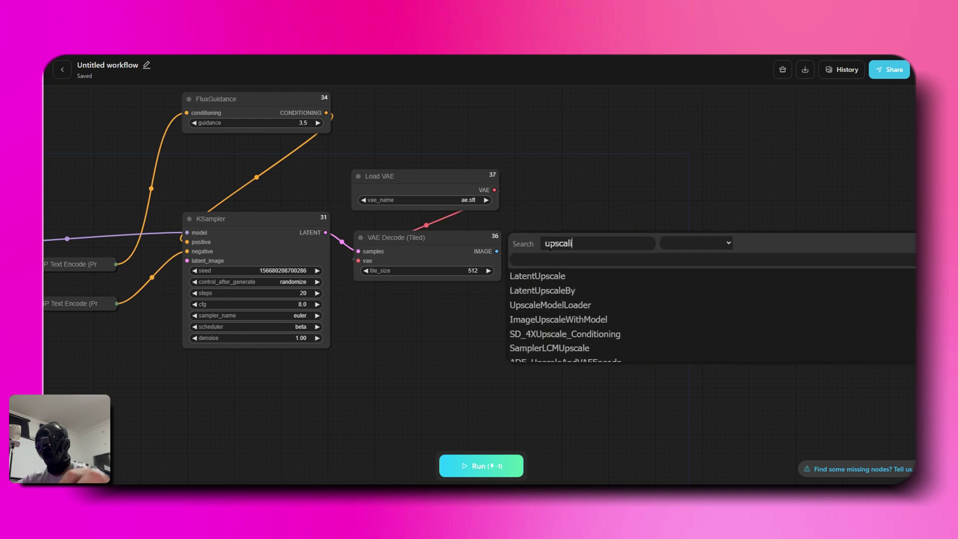
{"action": "type", "text": "li"}
{"action": "key", "text": "BackSpace"}
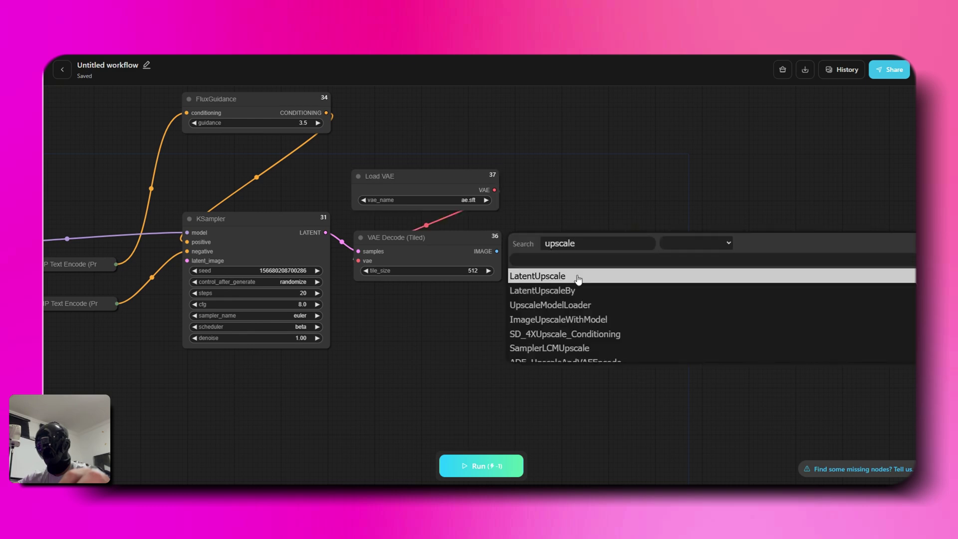
{"action": "left_click", "coordinate": [617, 306]}
Add a compact ImageUpscaleWithModel node fed by the upscale model loader and link the decoded image to it
{"action": "left_click_drag", "start_coordinate": [682, 265], "coordinate": [630, 228]}
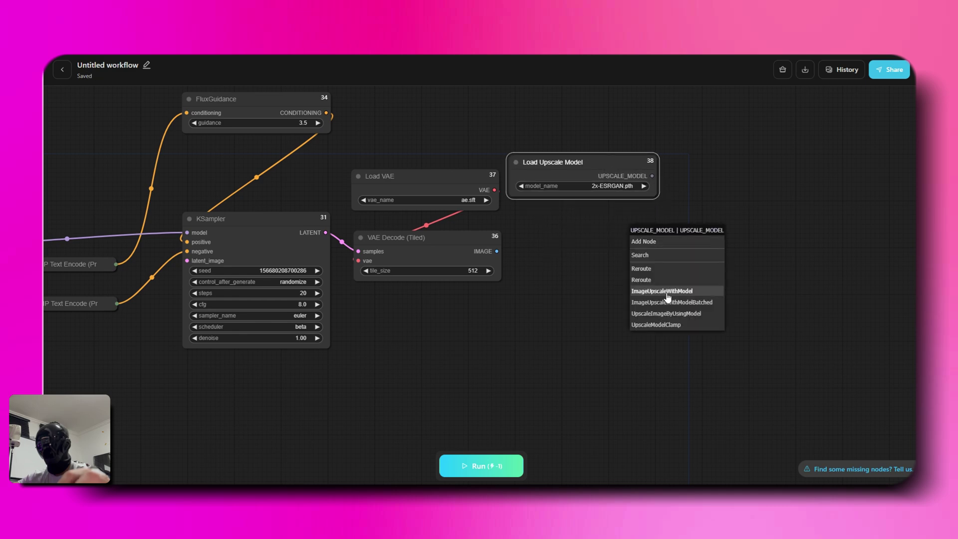
{"action": "left_click", "coordinate": [676, 294]}
{"action": "left_click_drag", "start_coordinate": [686, 217], "coordinate": [609, 247]}
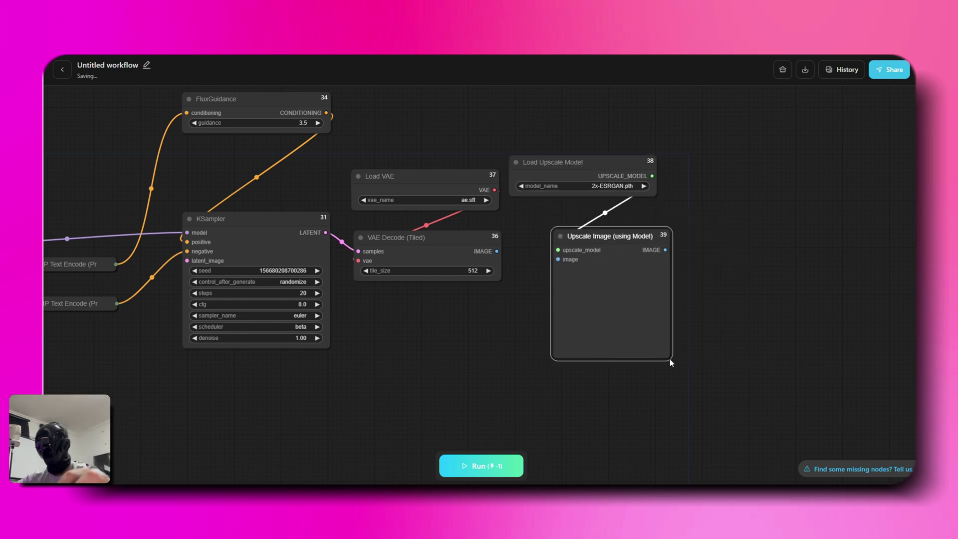
{"action": "left_click_drag", "start_coordinate": [671, 364], "coordinate": [542, 220]}
{"action": "left_click_drag", "start_coordinate": [497, 252], "coordinate": [563, 268]}
Extend the upscaled image output with an Upscale Image By node followed by a Save Image node
{"action": "left_click_drag", "start_coordinate": [667, 249], "coordinate": [549, 302]}
{"action": "left_click", "coordinate": [707, 377]}
{"action": "left_click_drag", "start_coordinate": [662, 315], "coordinate": [691, 318]}
{"action": "left_click", "coordinate": [709, 367]}
Set the upscale model to RealESRGAN_x4plus.pth and Upscale Image By's scale_by to 0.5
{"action": "left_click", "coordinate": [593, 187]}
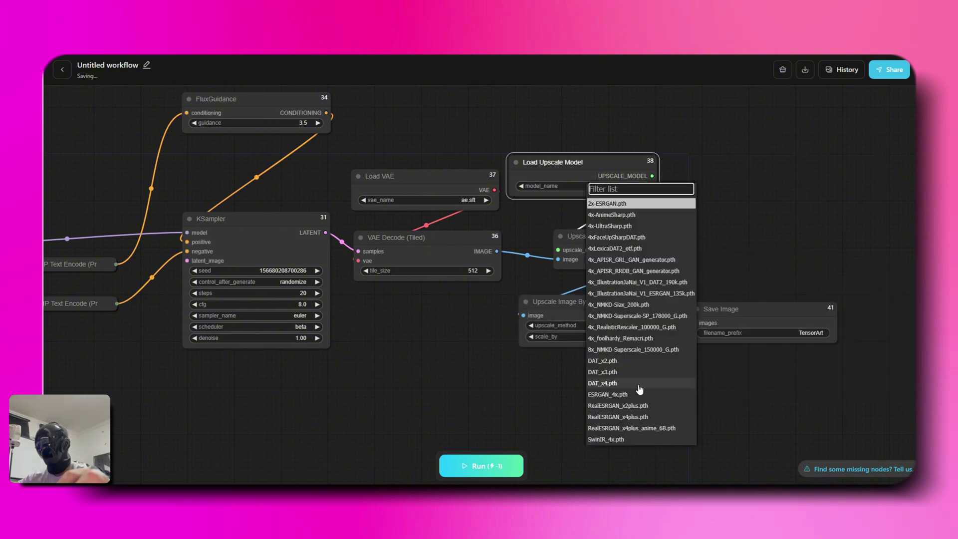
{"action": "left_click", "coordinate": [643, 418]}
{"action": "left_click_drag", "start_coordinate": [471, 344], "coordinate": [483, 341]}
{"action": "left_click", "coordinate": [614, 334]}
{"action": "type", "text": "0.5"}
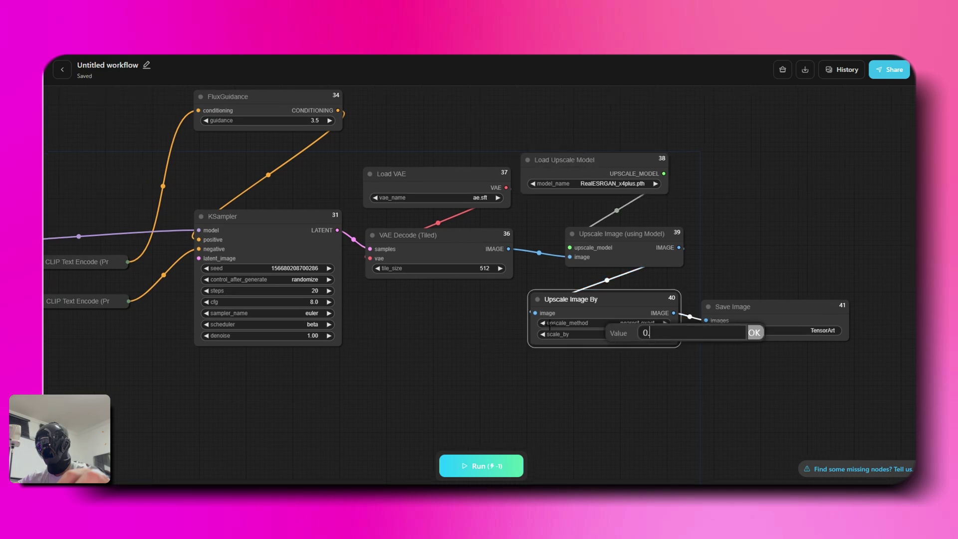
{"action": "key", "text": "Return"}
Move the SVD Styler above the collapsed encoders and FluxGuidance closer above KSampler
{"action": "left_click", "coordinate": [385, 323]}
{"action": "scroll", "coordinate": [372, 265], "scroll_direction": "down", "scroll_amount": 7}
{"action": "left_click_drag", "start_coordinate": [268, 218], "coordinate": [399, 216]}
{"action": "left_click_drag", "start_coordinate": [503, 285], "coordinate": [490, 284]}
{"action": "left_click_drag", "start_coordinate": [509, 216], "coordinate": [497, 233]}
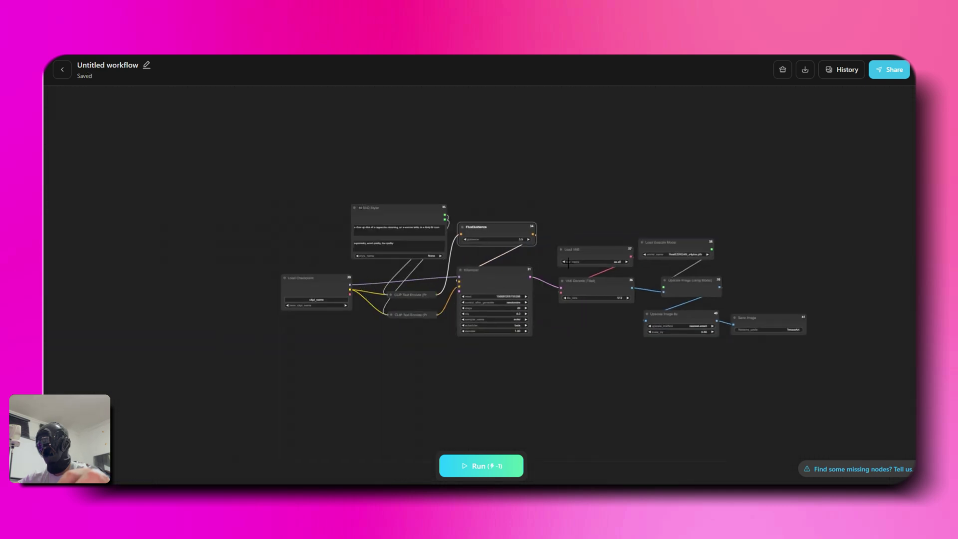
Tighten the layout of the VAE and upscale nodes and place Save Image directly below Upscale Image By
{"action": "left_click_drag", "start_coordinate": [595, 255], "coordinate": [580, 250]}
{"action": "left_click_drag", "start_coordinate": [596, 289], "coordinate": [580, 291]}
{"action": "left_click_drag", "start_coordinate": [677, 247], "coordinate": [660, 234]}
{"action": "left_click_drag", "start_coordinate": [692, 292], "coordinate": [660, 275]}
{"action": "left_click_drag", "start_coordinate": [664, 314], "coordinate": [649, 297]}
{"action": "left_click_drag", "start_coordinate": [747, 318], "coordinate": [642, 337]}
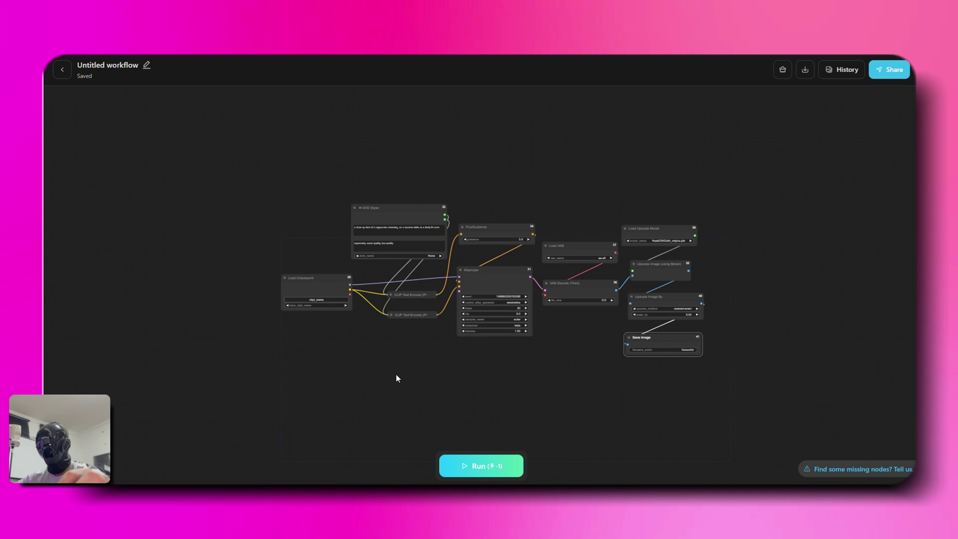
Replace the SVD Styler's positive prompt with "Super car driving on the road"
{"action": "scroll", "coordinate": [396, 374], "scroll_direction": "up", "scroll_amount": 4}
{"action": "left_click", "coordinate": [427, 167]}
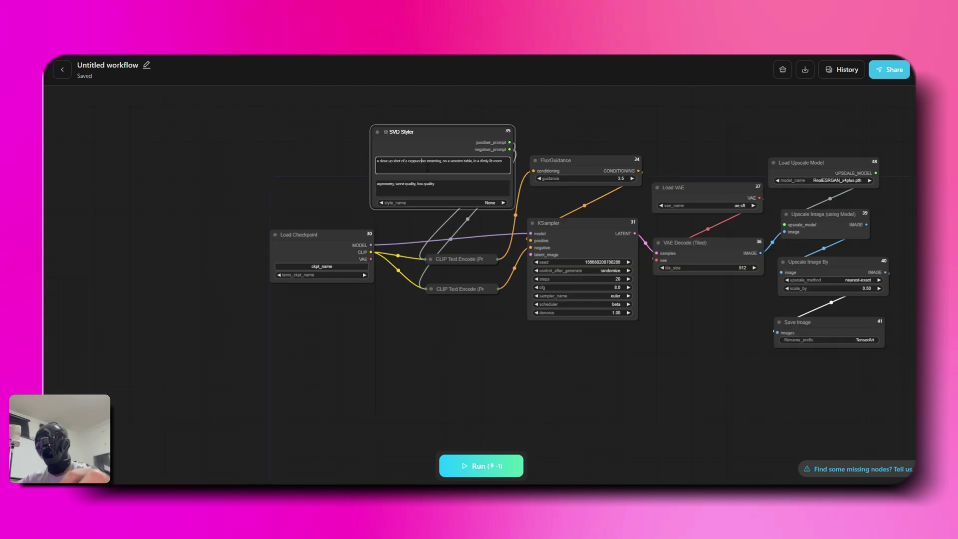
{"action": "key", "text": "BackSpace"}
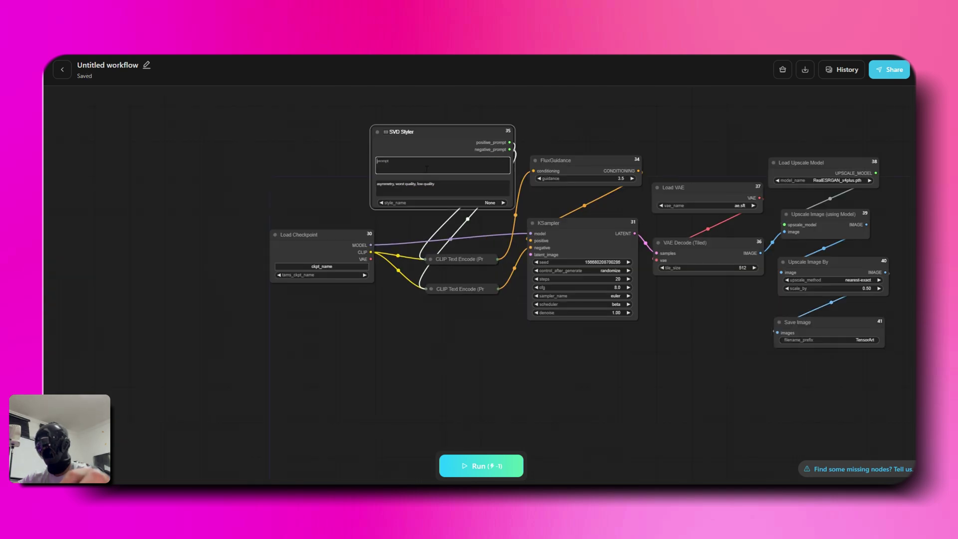
{"action": "scroll", "coordinate": [322, 172], "scroll_direction": "up", "scroll_amount": 6}
{"action": "left_click_drag", "start_coordinate": [325, 171], "coordinate": [266, 253]}
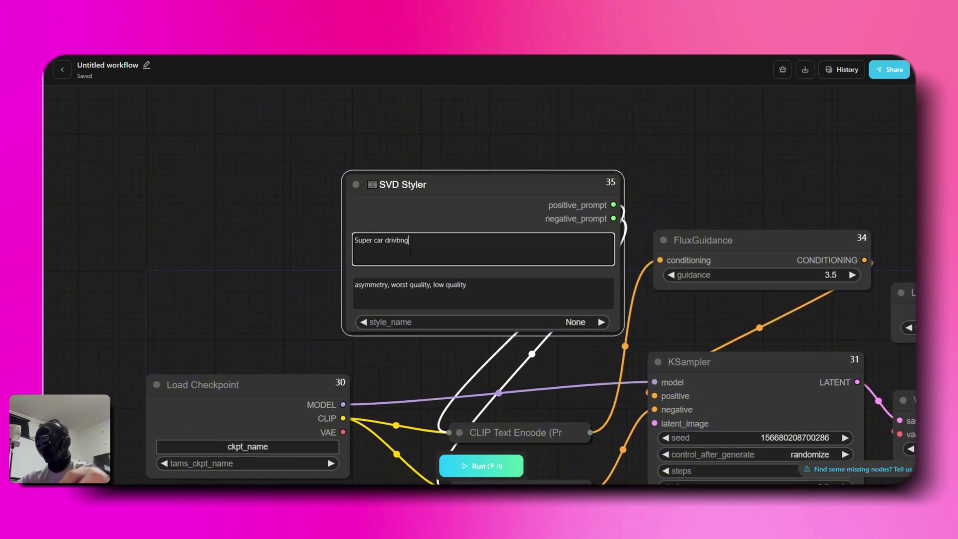
Load the FLUX.1 - dev-fp8 model in the Load Checkpoint node
{"action": "scroll", "coordinate": [248, 310], "scroll_direction": "down", "scroll_amount": 1}
{"action": "left_click_drag", "start_coordinate": [248, 310], "coordinate": [147, 211]}
{"action": "left_click", "coordinate": [340, 314]}
{"action": "left_click", "coordinate": [495, 291]}
Set the KSampler's cfg to 2.0 and try to run the workflow
{"action": "scroll", "coordinate": [295, 198], "scroll_direction": "down", "scroll_amount": 3}
{"action": "scroll", "coordinate": [196, 234], "scroll_direction": "down", "scroll_amount": 2}
{"action": "left_click", "coordinate": [412, 300]}
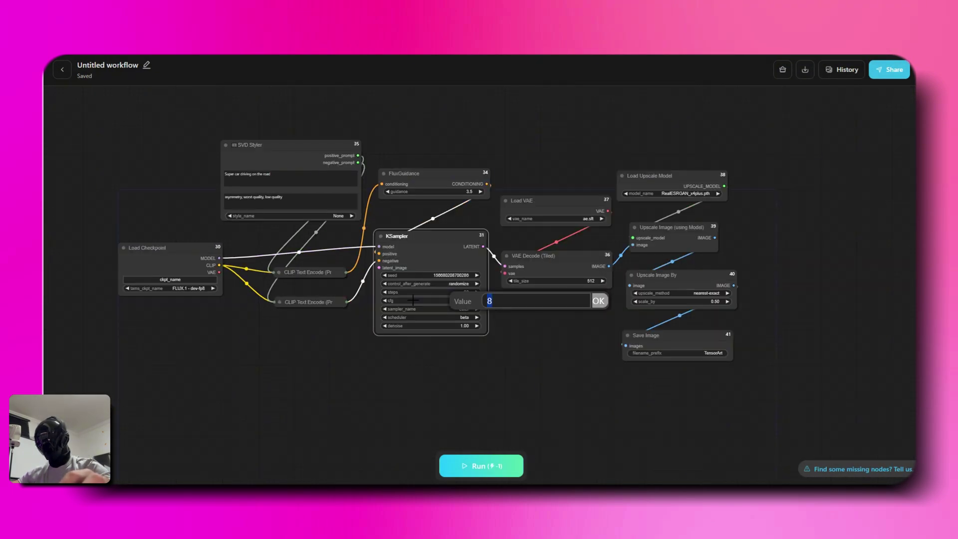
{"action": "key", "text": "Return"}
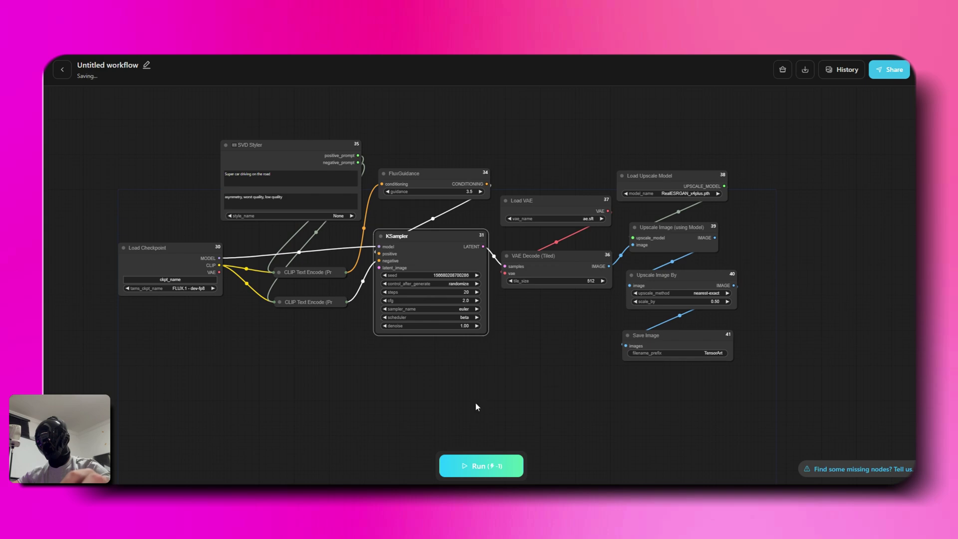
{"action": "left_click", "coordinate": [495, 465]}
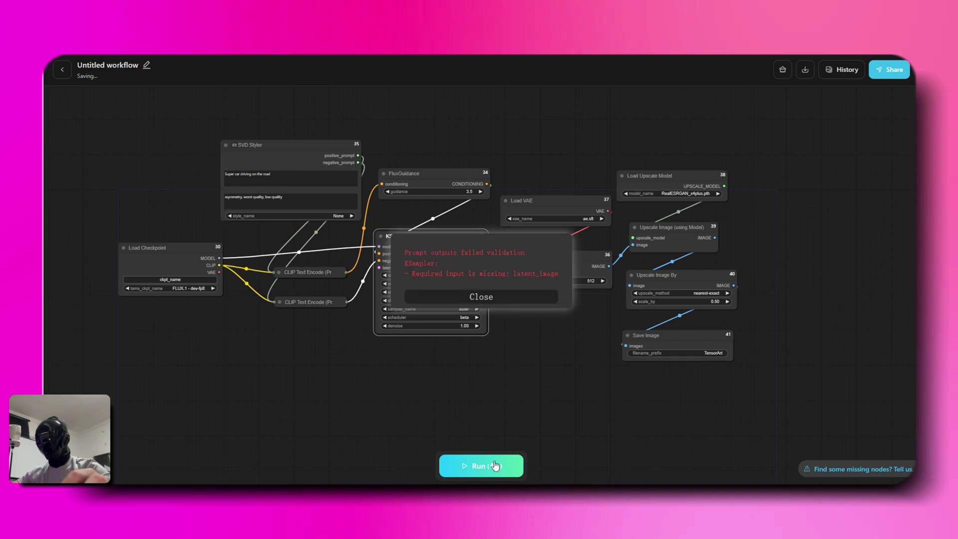
{"action": "left_click", "coordinate": [477, 296]}
Feed the KSampler's latent_image input from an Empty Latent Image node with width and height of 1024
{"action": "left_click_drag", "start_coordinate": [379, 268], "coordinate": [372, 321]}
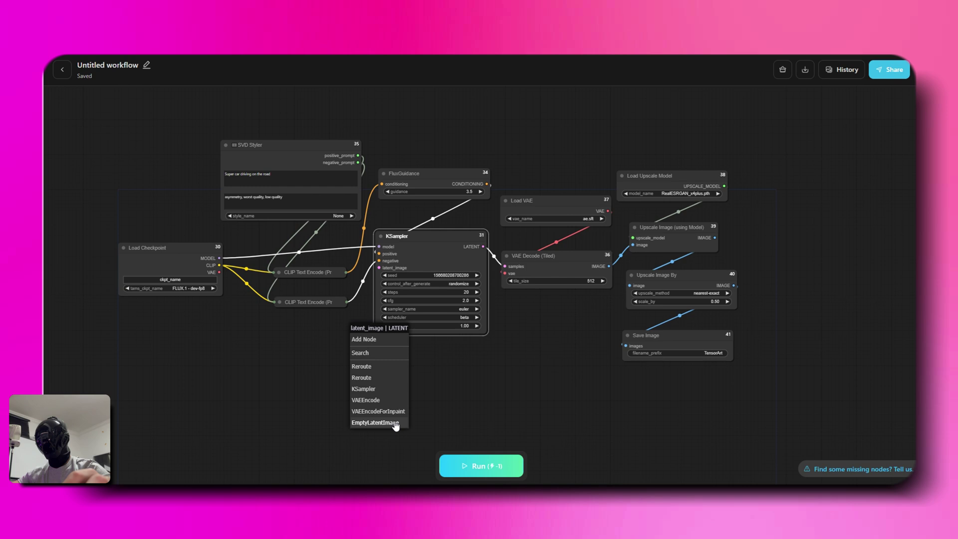
{"action": "left_click", "coordinate": [382, 423]}
{"action": "left_click", "coordinate": [307, 358]}
{"action": "type", "text": "1024"}
{"action": "key", "text": "Return"}
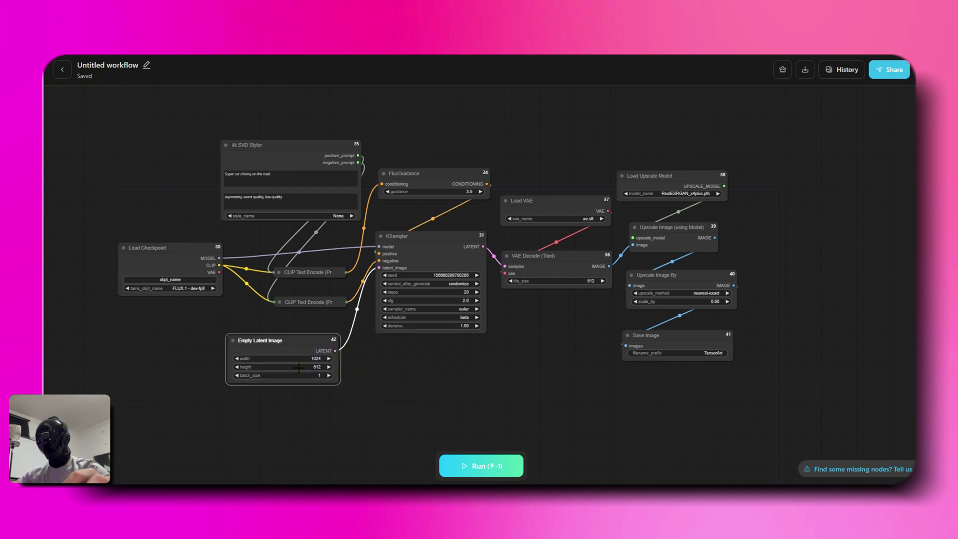
{"action": "left_click", "coordinate": [307, 364]}
{"action": "type", "text": "1024"}
{"action": "key", "text": "Return"}
Run the workflow and view the generated image enlarged before returning to the node graph
{"action": "left_click", "coordinate": [483, 465]}
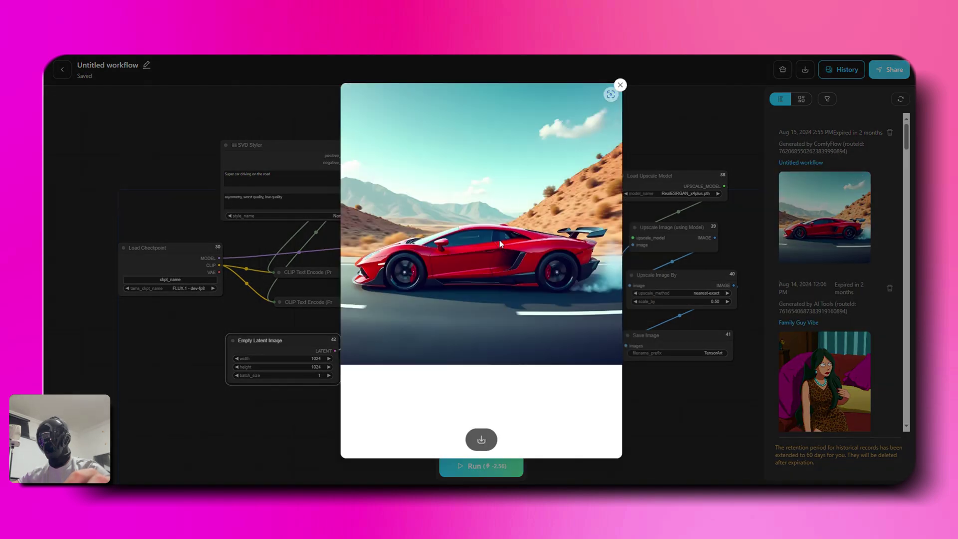
{"action": "left_click", "coordinate": [432, 359]}
{"action": "left_click", "coordinate": [736, 224]}
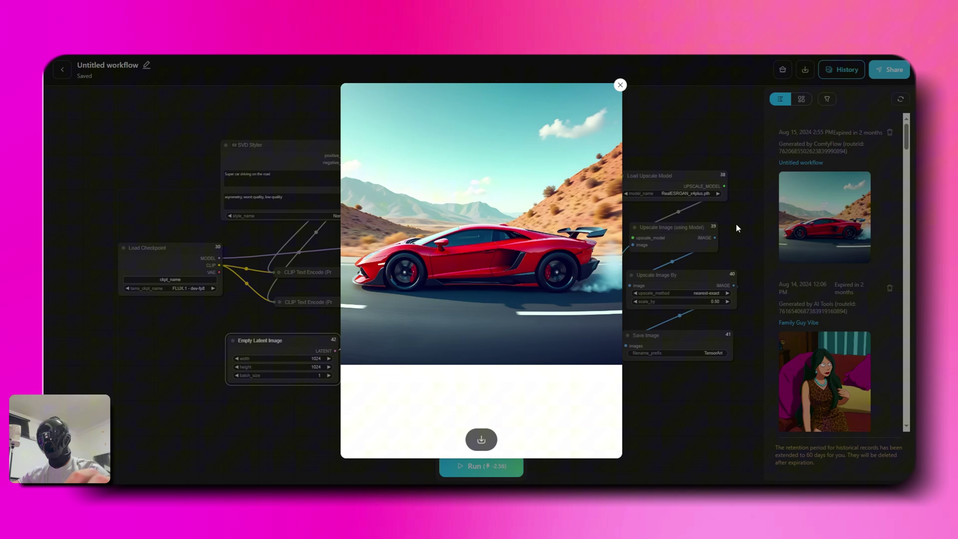
{"action": "left_click", "coordinate": [735, 224]}
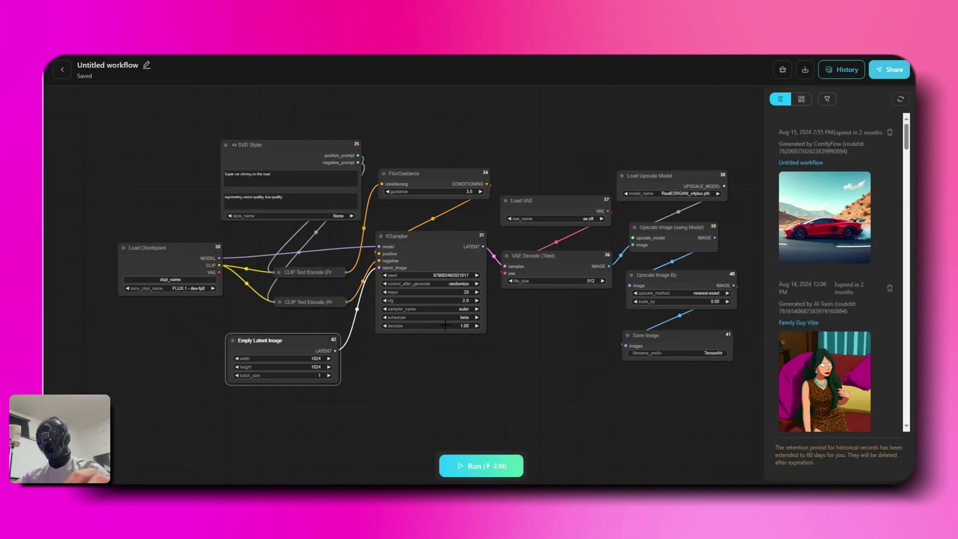
Replace the Save Image node with a Preview Image node fed by Upscale Image By and placed directly beneath it
{"action": "left_click_drag", "start_coordinate": [595, 364], "coordinate": [432, 334]}
{"action": "left_click", "coordinate": [477, 323]}
{"action": "left_click", "coordinate": [625, 326]}
{"action": "key", "text": "Delete"}
{"action": "left_click_drag", "start_coordinate": [570, 256], "coordinate": [562, 290]}
{"action": "left_click", "coordinate": [585, 384]}
{"action": "left_click_drag", "start_coordinate": [486, 357], "coordinate": [642, 333]}
{"action": "left_click_drag", "start_coordinate": [732, 273], "coordinate": [622, 278]}
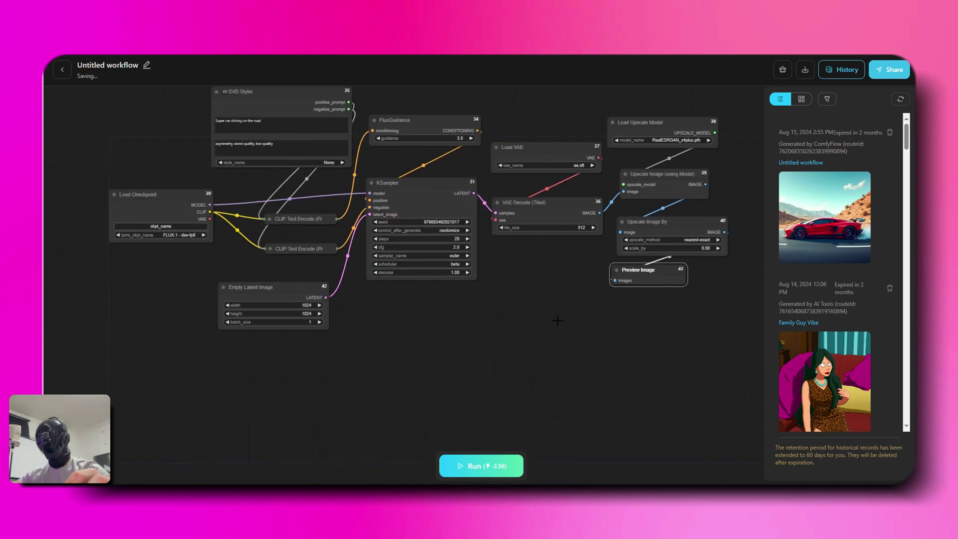
Add an Image Only Checkpoint Loader (img2vid model) node in the empty space beyond the upscale nodes
{"action": "left_click_drag", "start_coordinate": [658, 320], "coordinate": [300, 384]}
{"action": "double_click", "coordinate": [415, 224]}
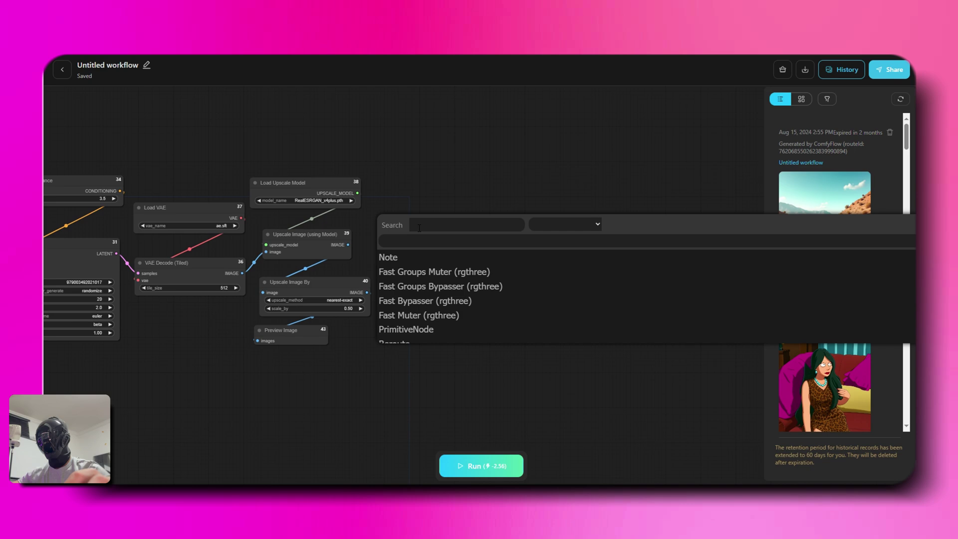
{"action": "type", "text": "image"}
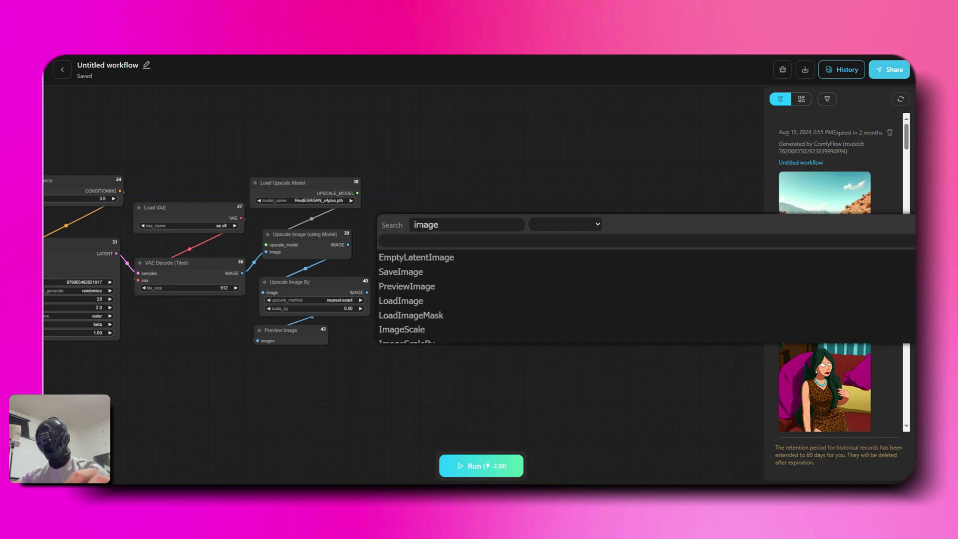
{"action": "type", "text": "only"}
{"action": "left_click", "coordinate": [489, 258]}
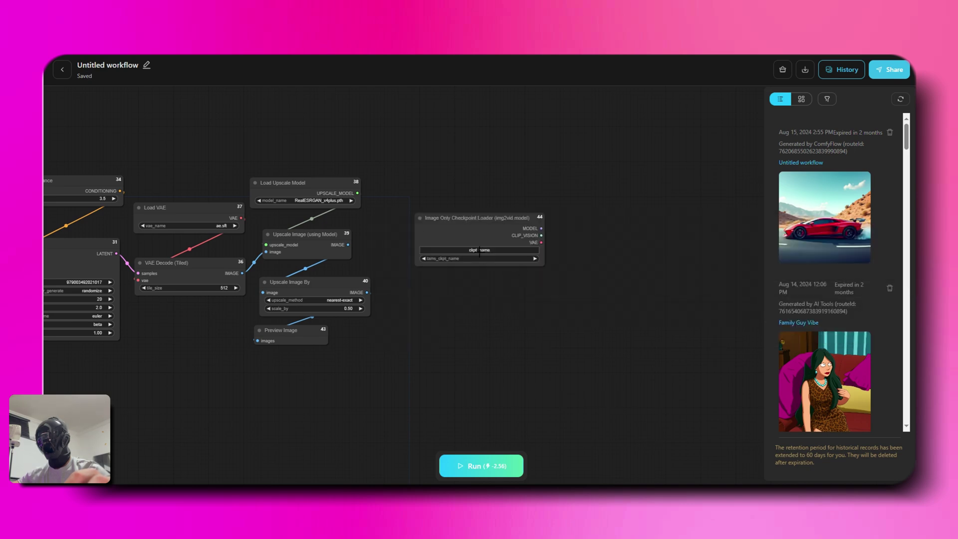
{"action": "left_click_drag", "start_coordinate": [525, 209], "coordinate": [424, 253]}
Extend the img2vid loader's model output with a VideoLinearCFGGuidance node followed by a KSampler
{"action": "left_click", "coordinate": [459, 272]}
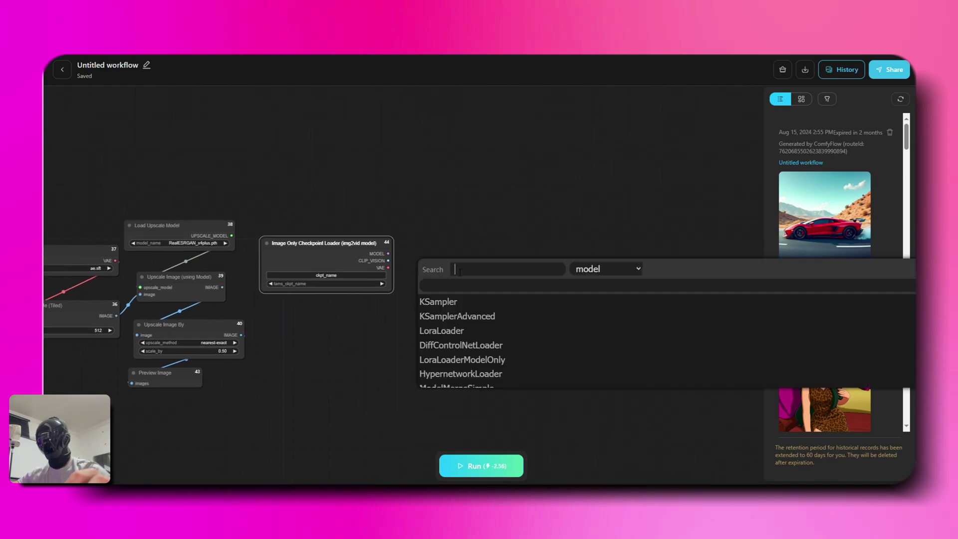
{"action": "type", "text": "Video"}
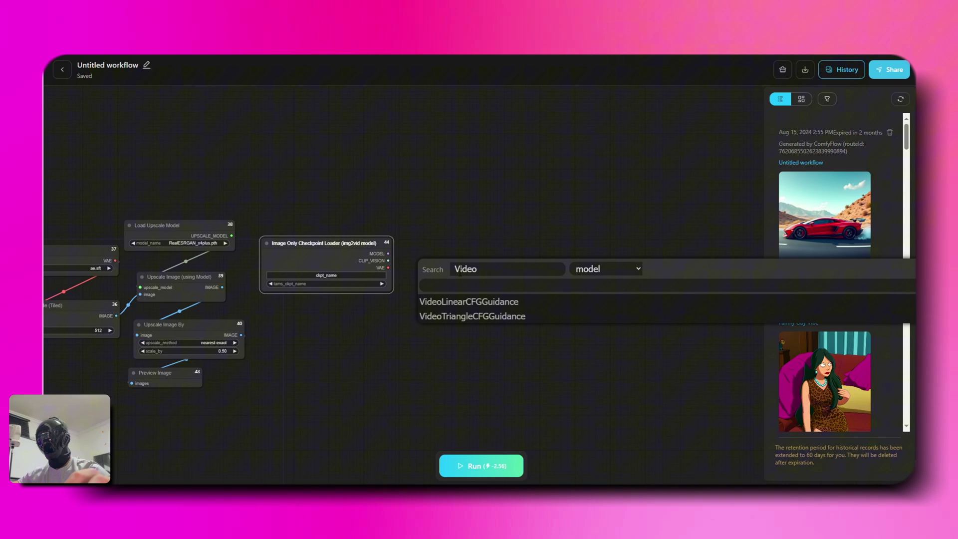
{"action": "left_click", "coordinate": [467, 302]}
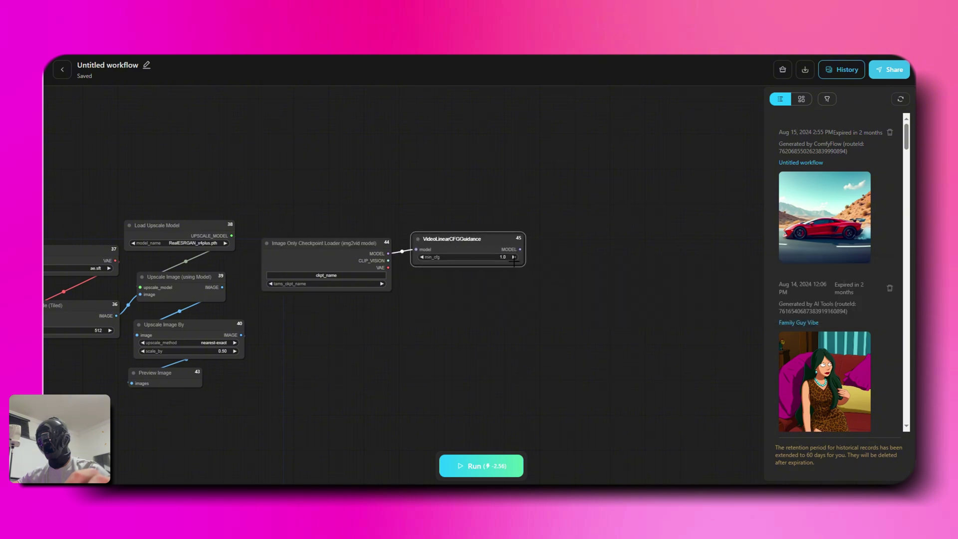
{"action": "left_click_drag", "start_coordinate": [520, 249], "coordinate": [528, 241]}
{"action": "left_click", "coordinate": [541, 302]}
{"action": "mouse_move", "coordinate": [593, 261]}
{"action": "left_mouse_down"}
{"action": "mouse_move", "coordinate": [601, 250]}
{"action": "mouse_move", "coordinate": [593, 245]}
{"action": "left_mouse_up"}
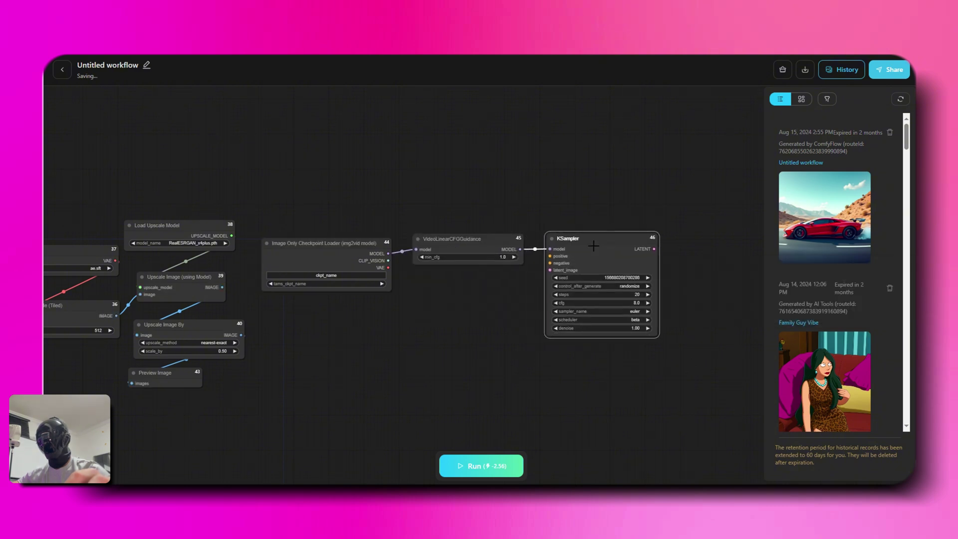
Add an SVD_img2vid_Conditioning node, link its outputs to the video KSampler, and take clip_vision and vae from the img2vid loader
{"action": "double_click", "coordinate": [400, 313]}
{"action": "type", "text": "SVD"}
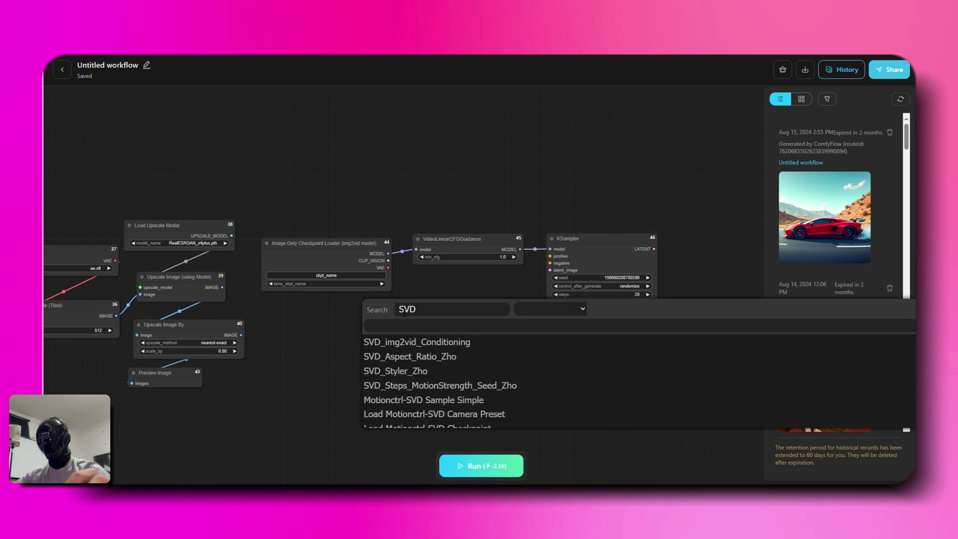
{"action": "left_click", "coordinate": [439, 342]}
{"action": "left_click_drag", "start_coordinate": [464, 316], "coordinate": [550, 257]}
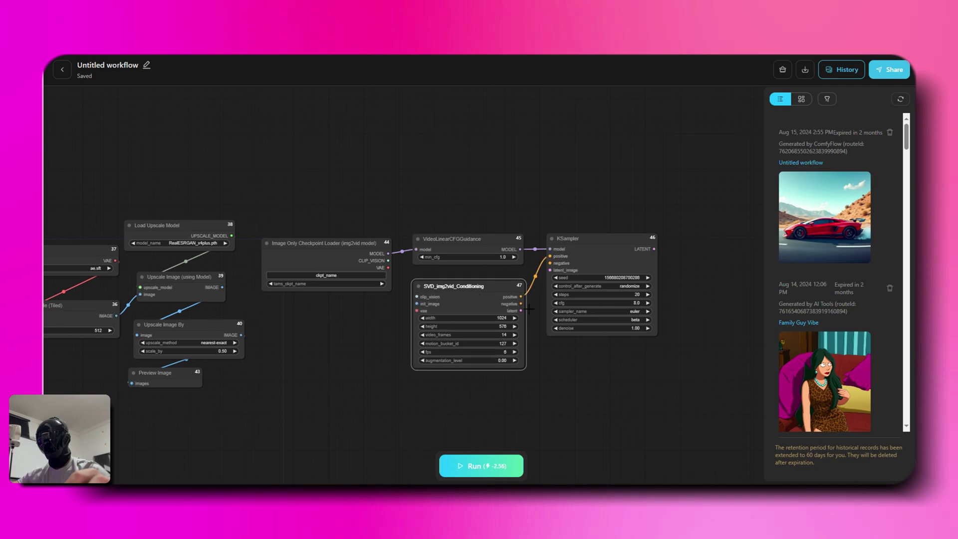
{"action": "left_click_drag", "start_coordinate": [521, 303], "coordinate": [551, 263]}
{"action": "left_click_drag", "start_coordinate": [521, 310], "coordinate": [554, 270]}
{"action": "left_click_drag", "start_coordinate": [417, 297], "coordinate": [389, 267]}
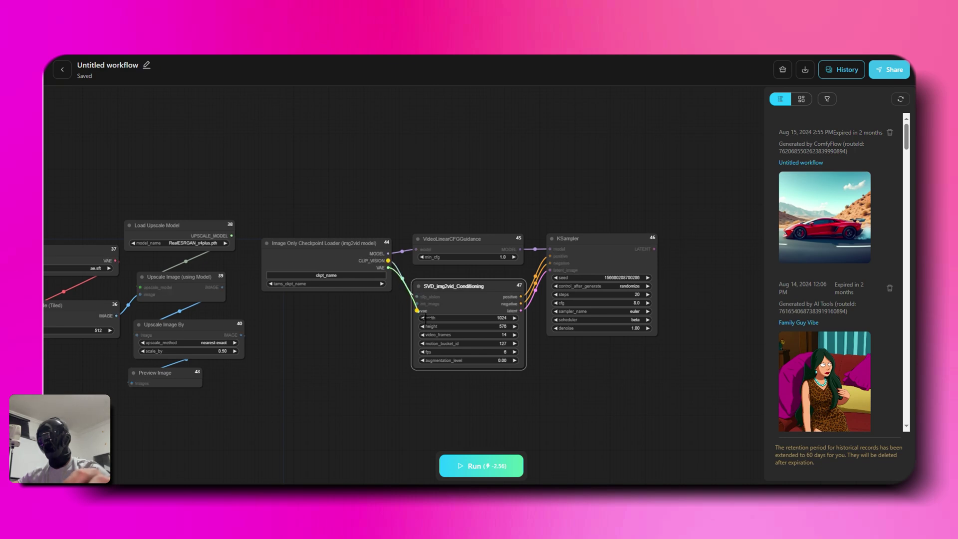
Attach a VAE Decode node to the video KSampler's latent output
{"action": "left_click_drag", "start_coordinate": [699, 287], "coordinate": [618, 291]}
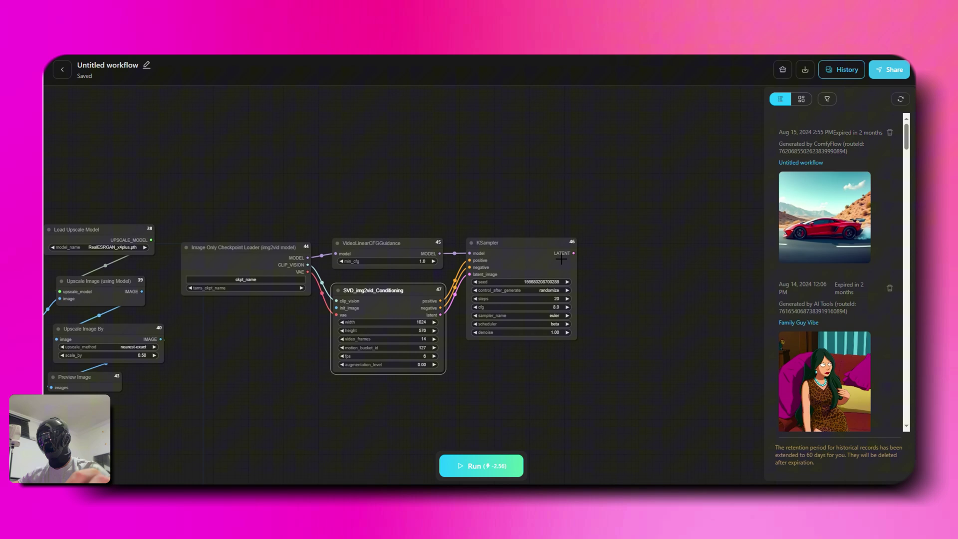
{"action": "left_click_drag", "start_coordinate": [574, 253], "coordinate": [599, 254]}
{"action": "left_click", "coordinate": [617, 323]}
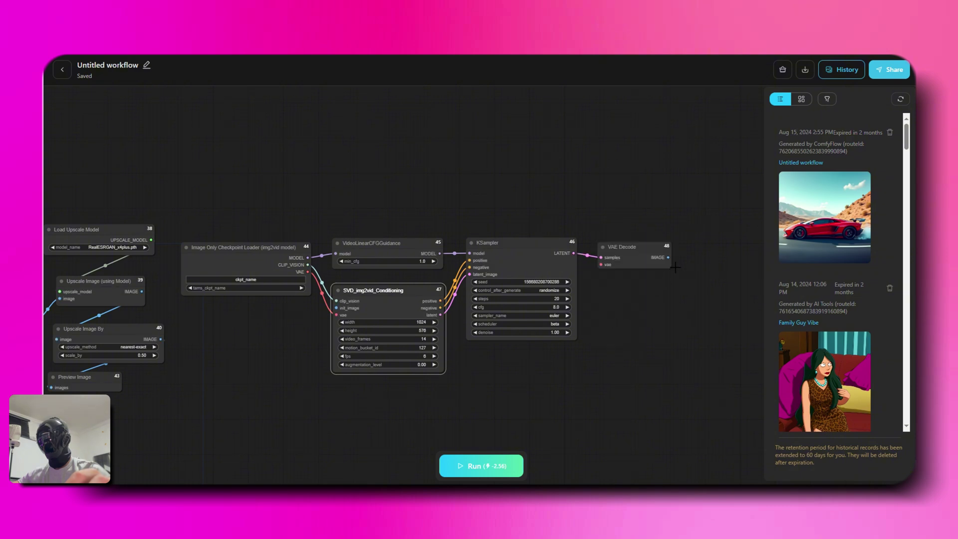
Attach an Animate Diff Combine node beneath VAE Decode to its image output, and connect VAE Decode's vae input to the img2vid loader
{"action": "left_click_drag", "start_coordinate": [669, 258], "coordinate": [638, 274]}
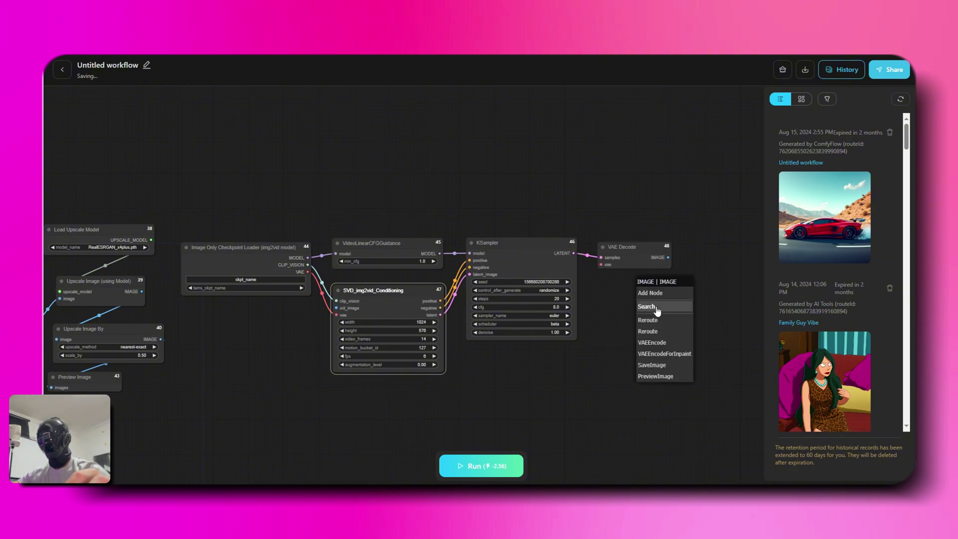
{"action": "left_click", "coordinate": [657, 309]}
{"action": "type", "text": "Animated"}
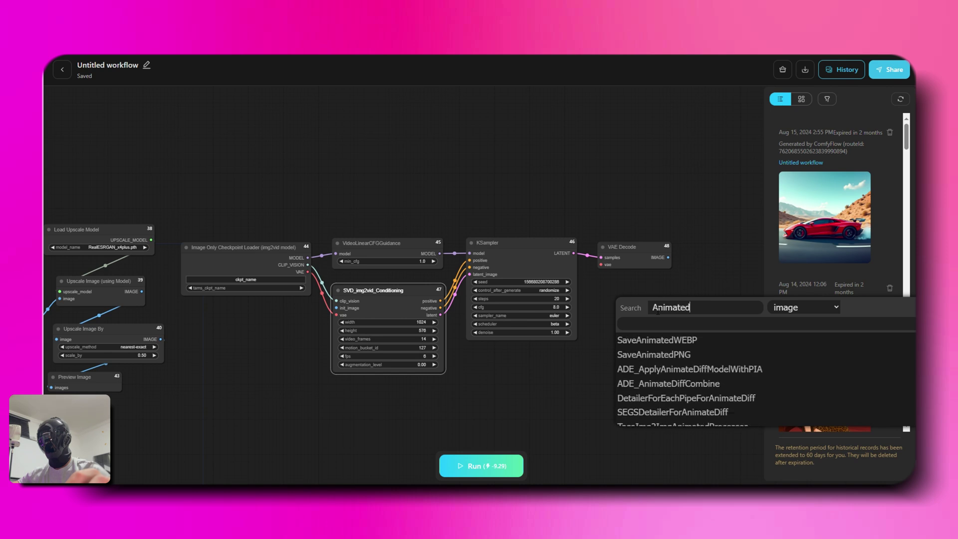
{"action": "type", "text": "iff"}
{"action": "left_click", "coordinate": [659, 398]}
{"action": "left_click_drag", "start_coordinate": [699, 300], "coordinate": [636, 290]}
{"action": "left_click_drag", "start_coordinate": [601, 265], "coordinate": [308, 272]}
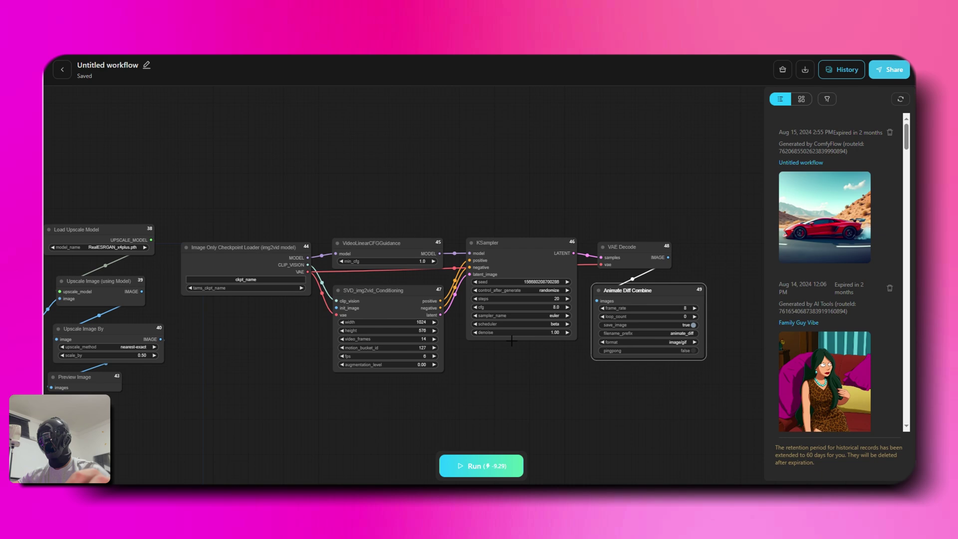
Set Animate Diff Combine's frame_rate to 15 and loop_count to 25
{"action": "left_click", "coordinate": [684, 309]}
{"action": "type", "text": "15"}
{"action": "key", "text": "Return"}
{"action": "left_click", "coordinate": [681, 317]}
{"action": "type", "text": "25"}
{"action": "key", "text": "Return"}
Set the SVD_img2vid_Conditioning height to 1024 and connect Upscale Image By's output to its init_image input
{"action": "left_click", "coordinate": [394, 331]}
{"action": "type", "text": "1024"}
{"action": "key", "text": "Return"}
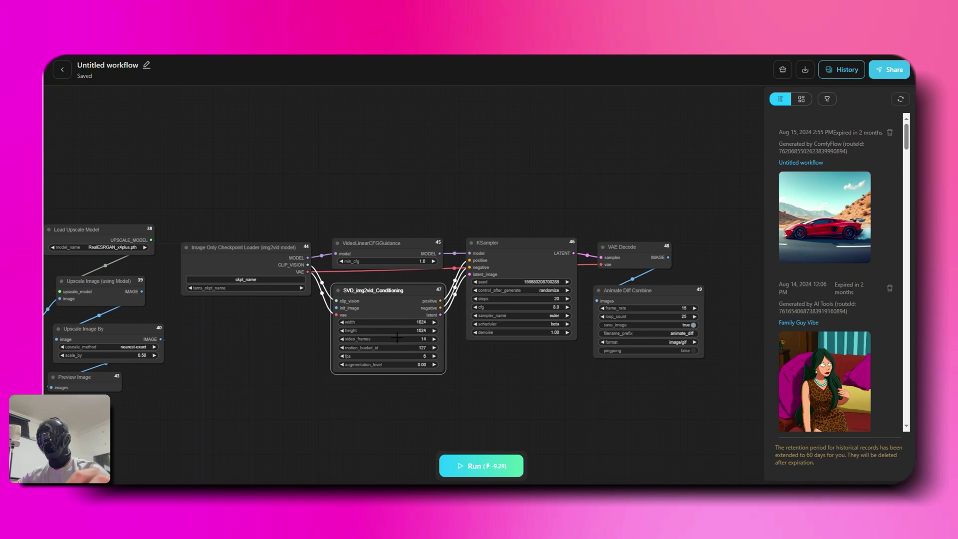
{"action": "left_click_drag", "start_coordinate": [227, 349], "coordinate": [323, 334]}
{"action": "scroll", "coordinate": [403, 312], "scroll_direction": "down", "scroll_amount": 3}
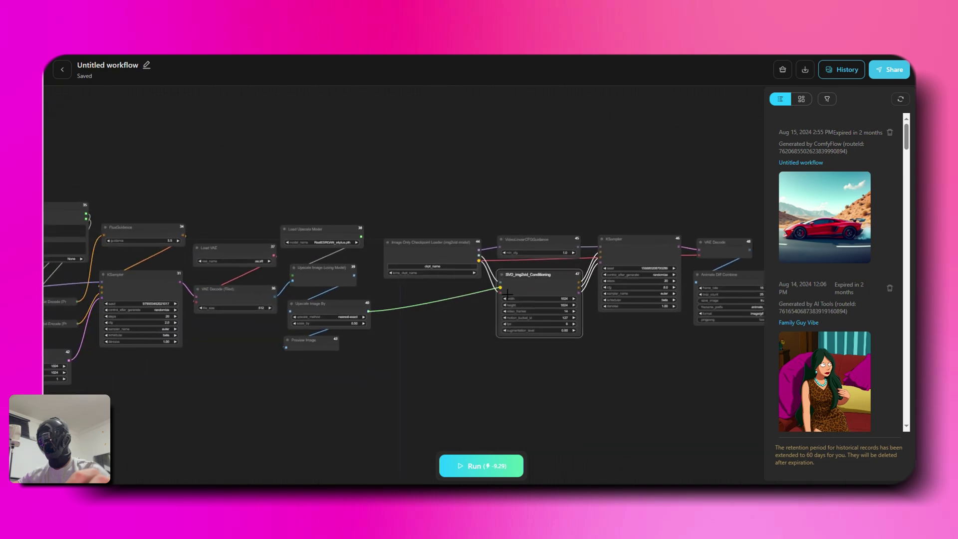
{"action": "left_click_drag", "start_coordinate": [507, 295], "coordinate": [504, 292]}
Load the SVD version of Stable_Video_Diffusion in the Image Only Checkpoint Loader
{"action": "scroll", "coordinate": [434, 275], "scroll_direction": "up", "scroll_amount": 4}
{"action": "left_click", "coordinate": [432, 269]}
{"action": "left_click", "coordinate": [339, 121]}
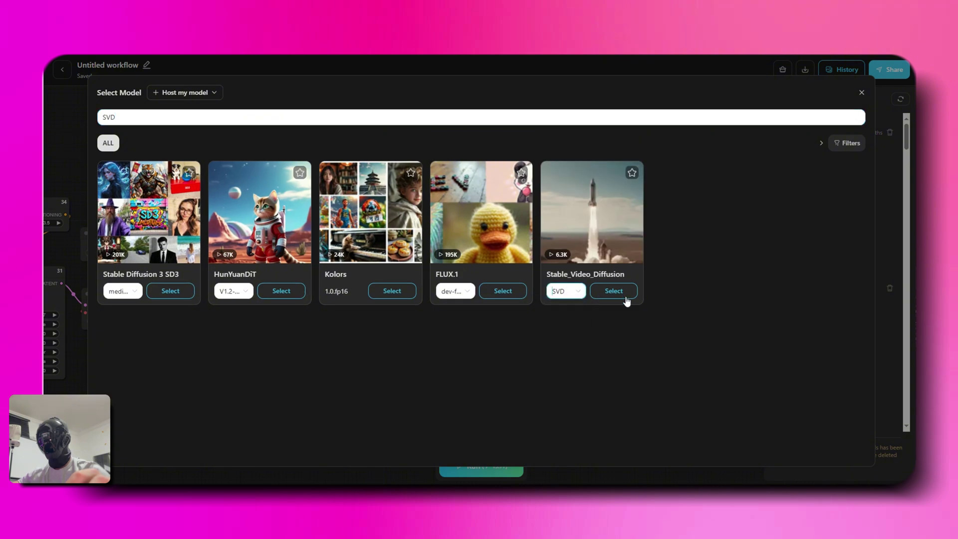
{"action": "left_click", "coordinate": [626, 298]}
Run the complete image-to-video workflow and open the newly generated animation from the history
{"action": "left_click", "coordinate": [495, 467]}
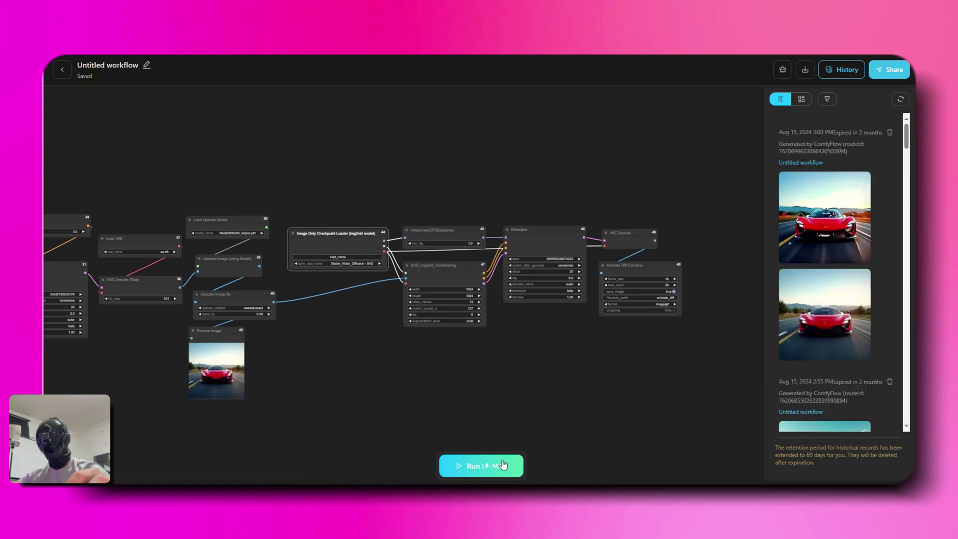
{"action": "left_click", "coordinate": [818, 315]}
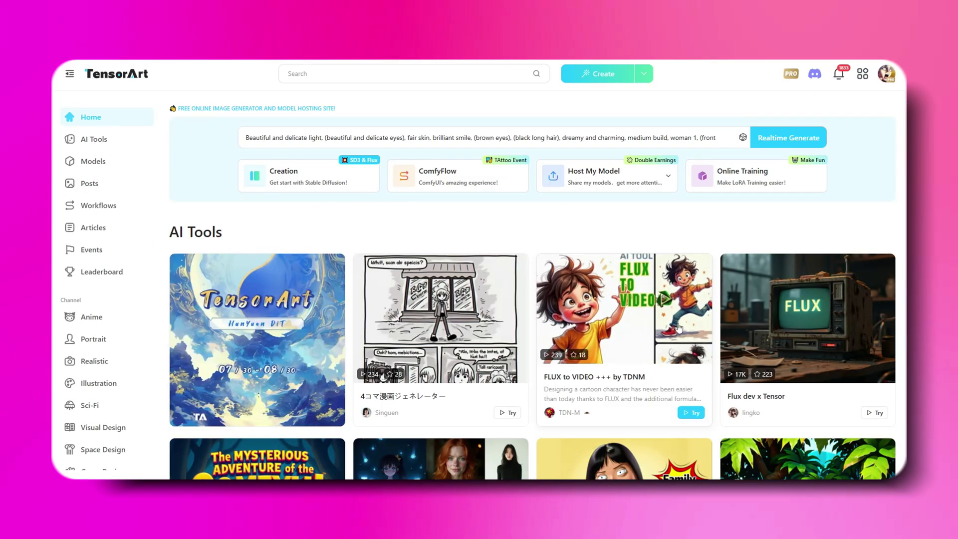
Open the FLUX to VIDEO +++ AI tool and examine its related post titled Flux Animation
{"action": "left_click", "coordinate": [634, 350]}
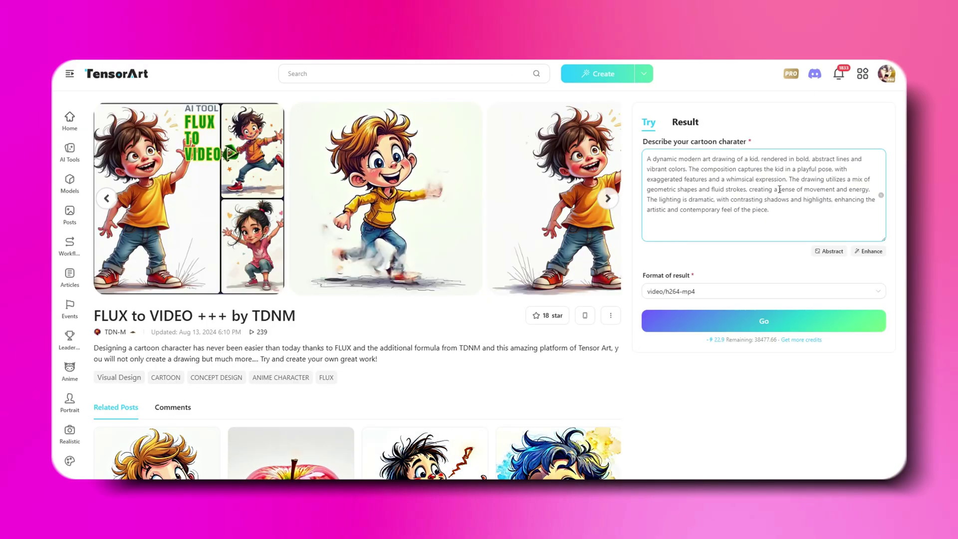
{"action": "scroll", "coordinate": [377, 316], "scroll_direction": "down", "scroll_amount": 5}
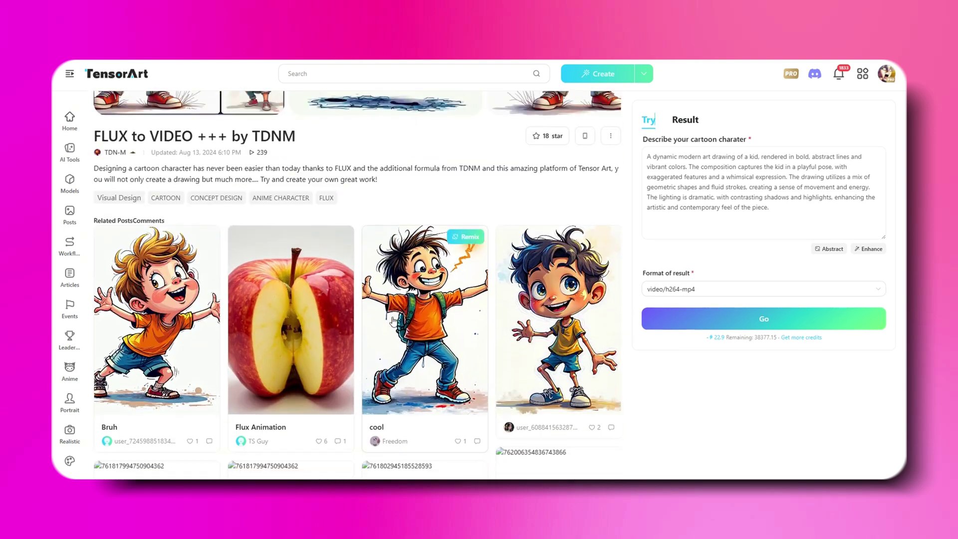
{"action": "left_click", "coordinate": [284, 256]}
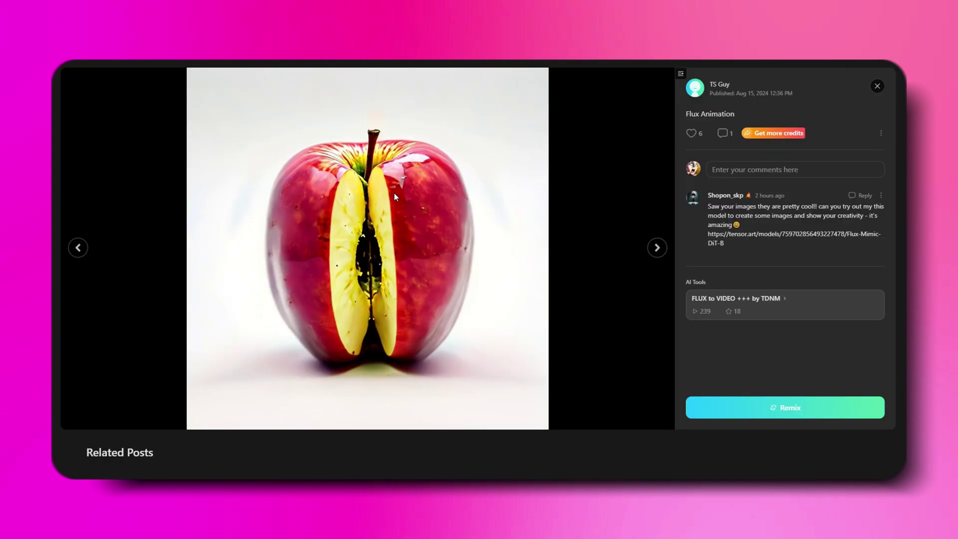
{"action": "left_click", "coordinate": [877, 86]}
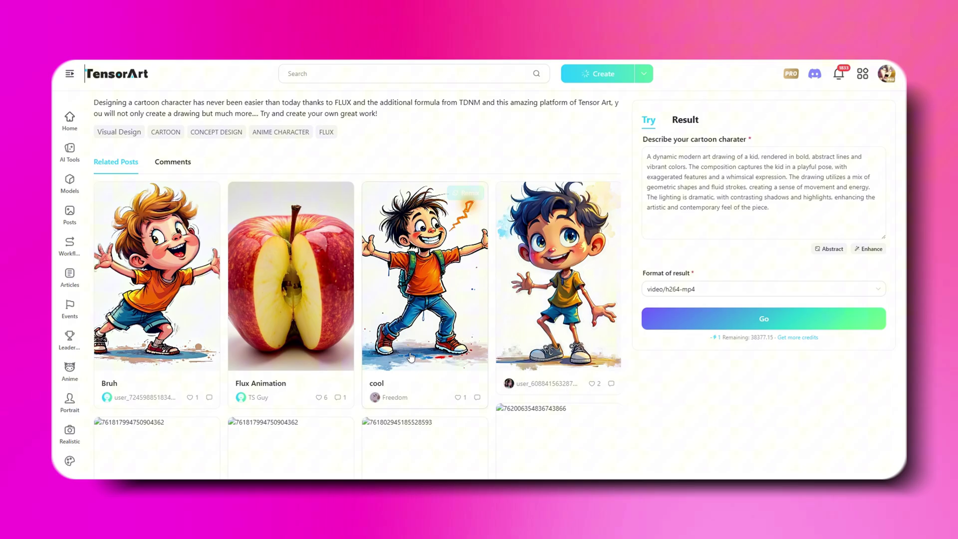